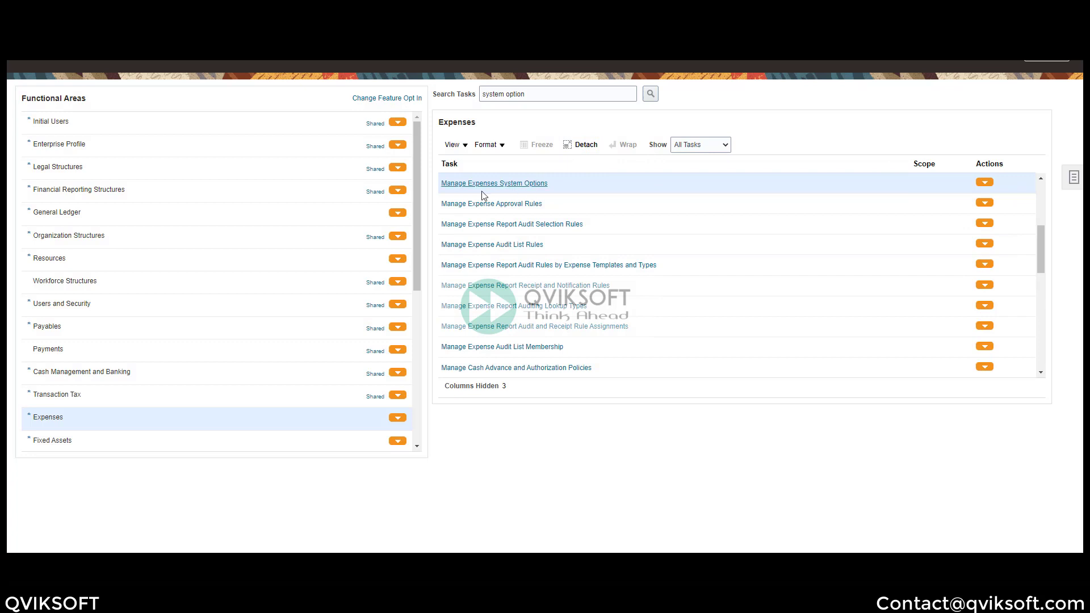
# Open Manage Expenses System Options and review the expense settings
pyautogui.click(503, 184)
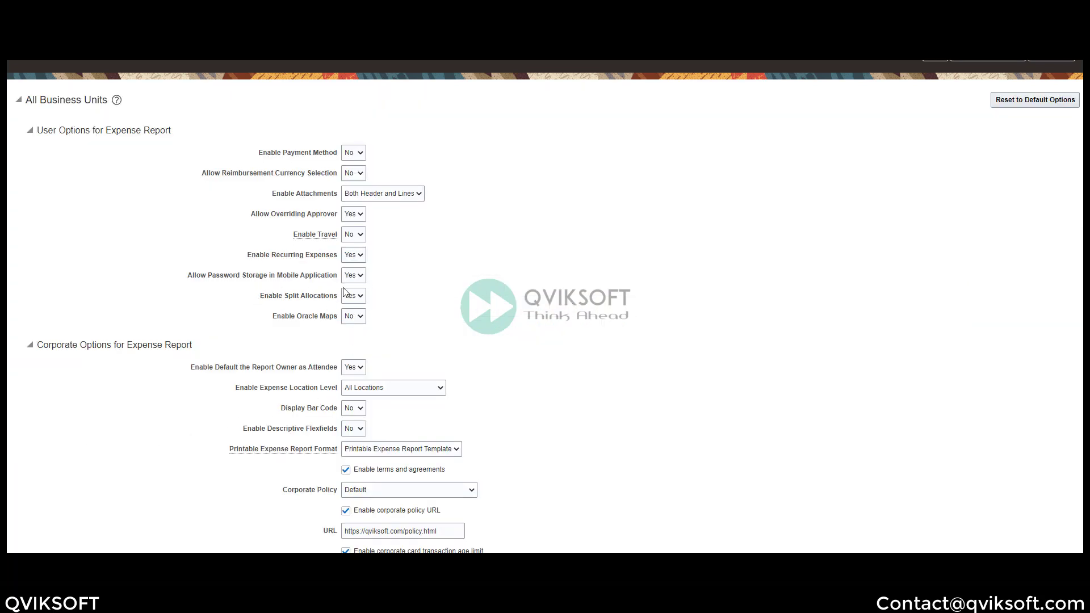
pyautogui.scroll(-4, 464, 309)
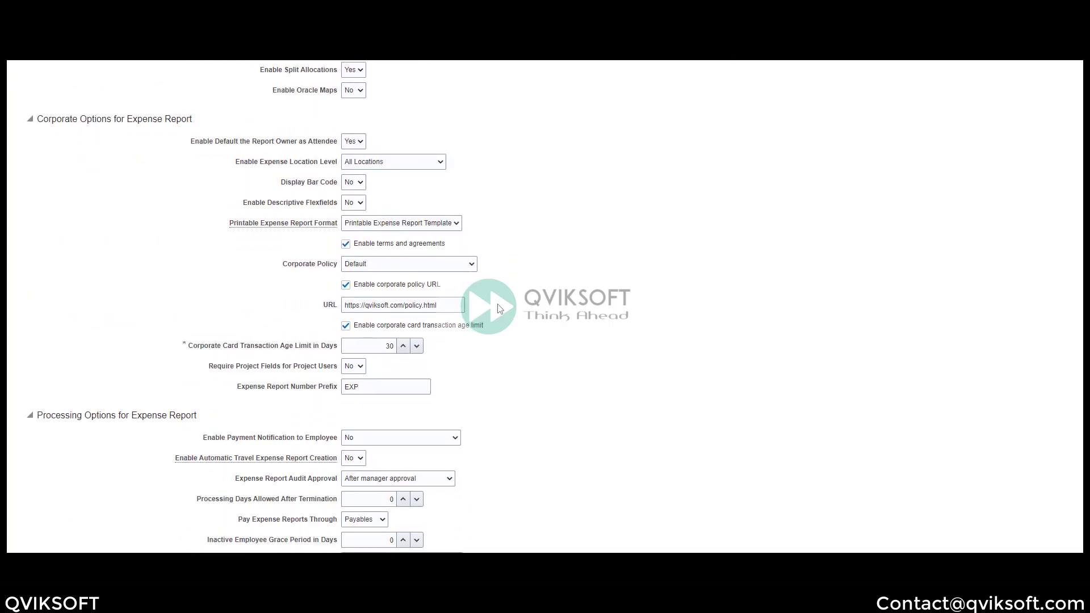
pyautogui.scroll(2, 479, 237)
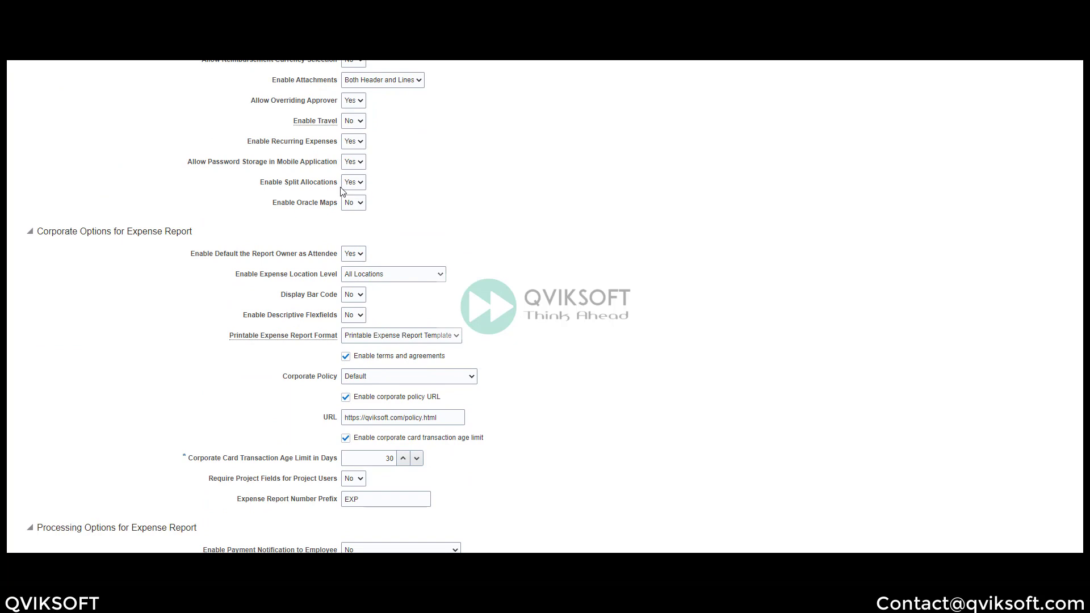
pyautogui.scroll(-4, 190, 367)
pyautogui.scroll(-1, 414, 422)
# Review SG QS HQ BU1's options without saving, then highlight Enable Split Allocations set to Yes
pyautogui.click(120, 537)
pyautogui.click(79, 432)
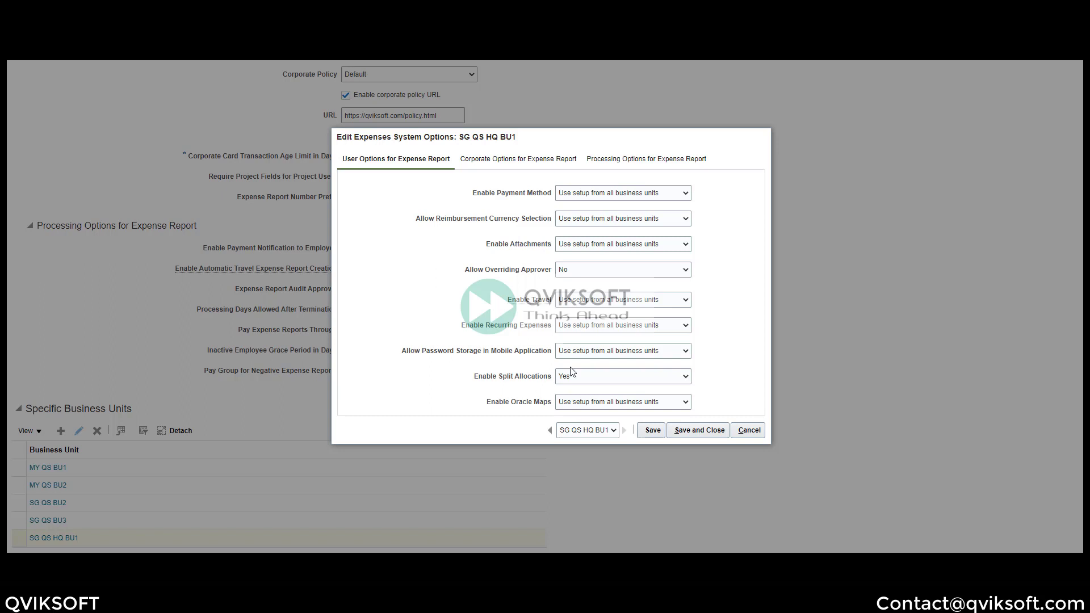
pyautogui.click(750, 429)
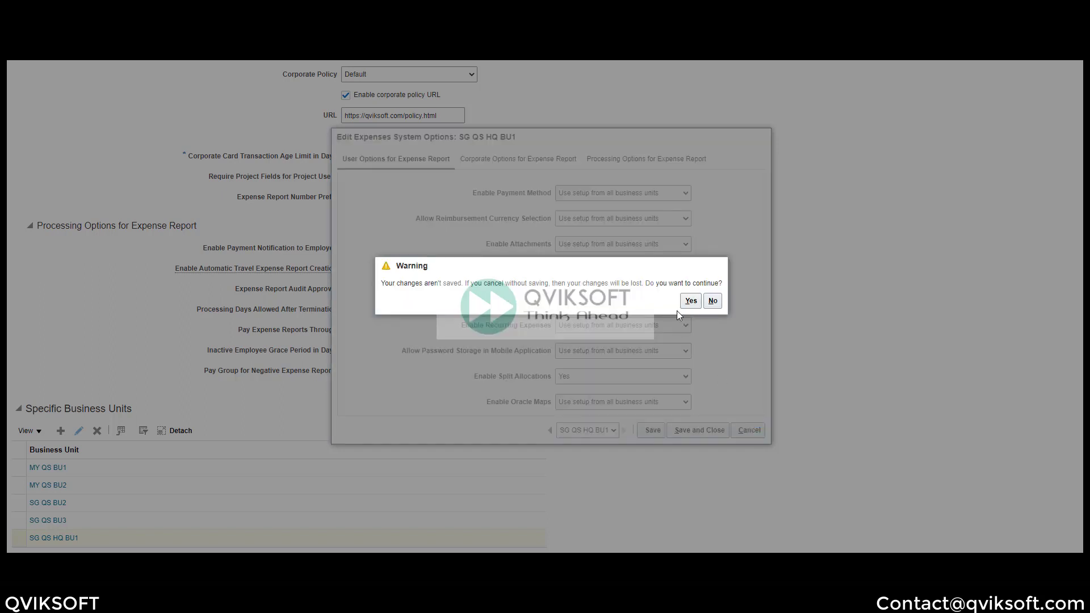
pyautogui.click(691, 301)
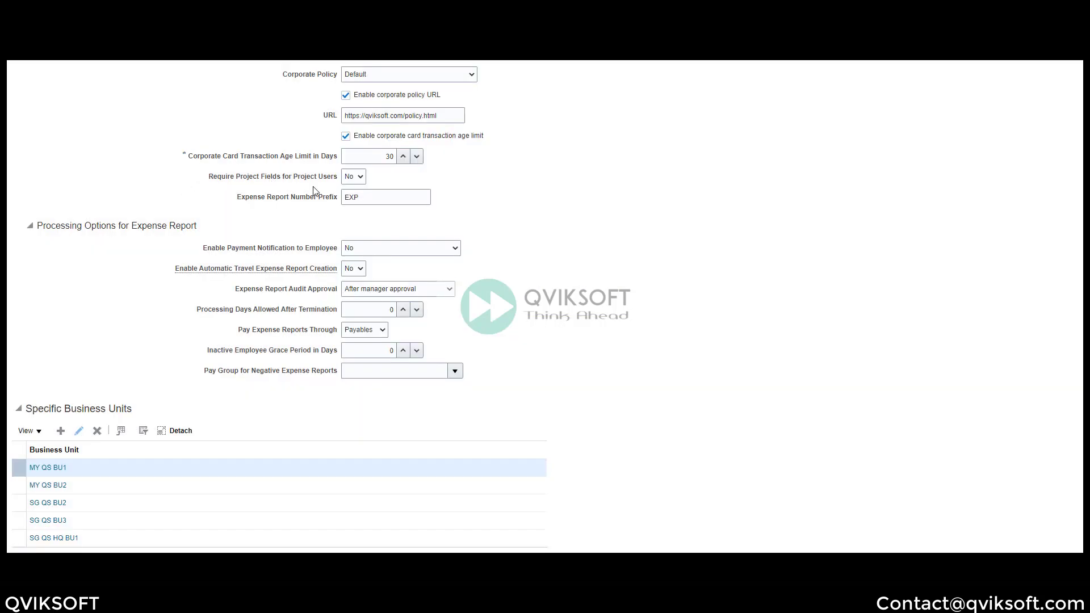
pyautogui.scroll(4, 341, 204)
pyautogui.moveTo(259, 166); pyautogui.dragTo(341, 166)
# Copy the Override_Expense_Account_Allocation role name from the employee user's account details
pyautogui.click(429, 173)
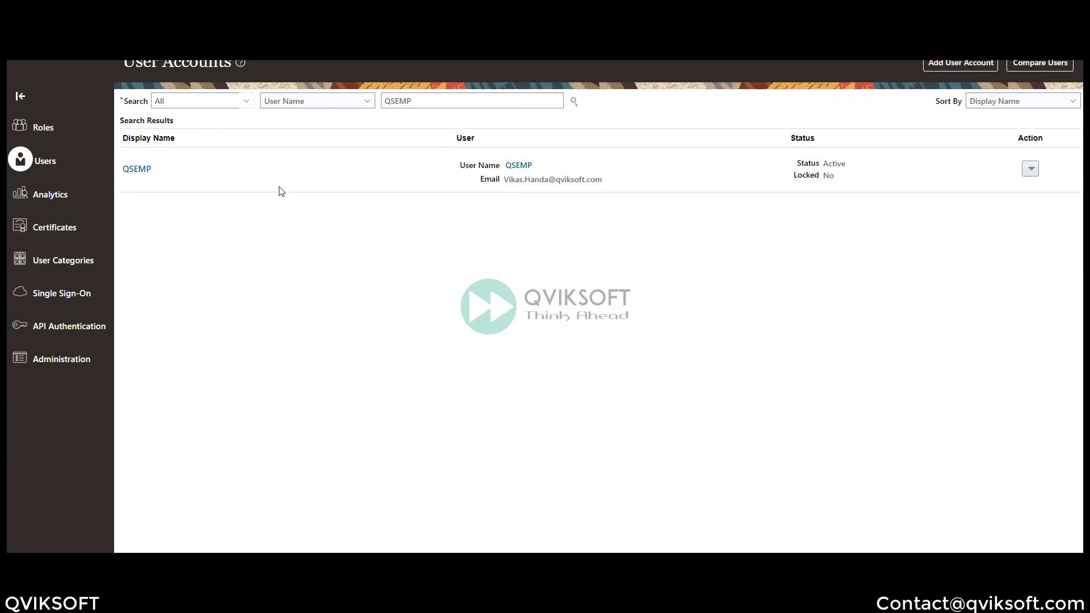
pyautogui.click(140, 169)
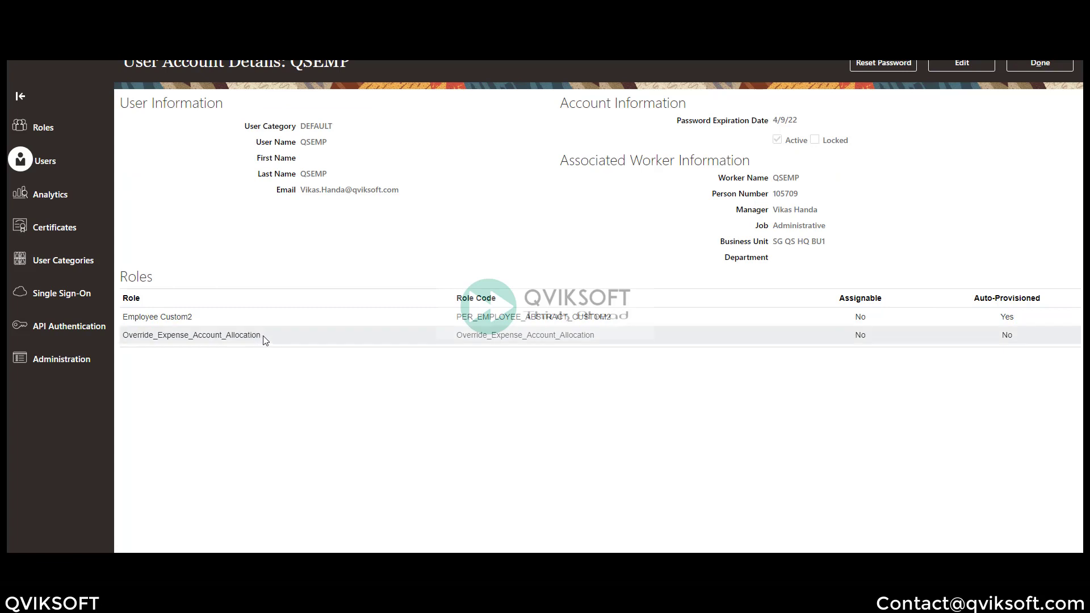
pyautogui.moveTo(124, 338); pyautogui.dragTo(264, 342)
pyautogui.hotkey('ctrl', 'c')
pyautogui.click(1047, 66)
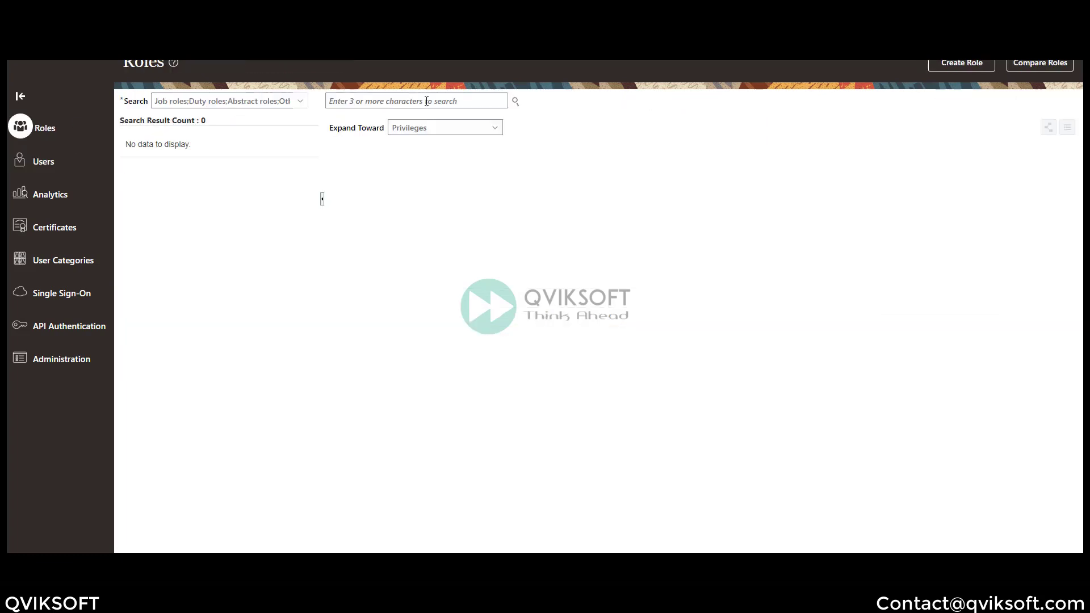
# Find the Override_Expense_Account_Allocation role and view its function privilege without making changes
pyautogui.click(459, 103)
pyautogui.hotkey('ctrl', 'v')
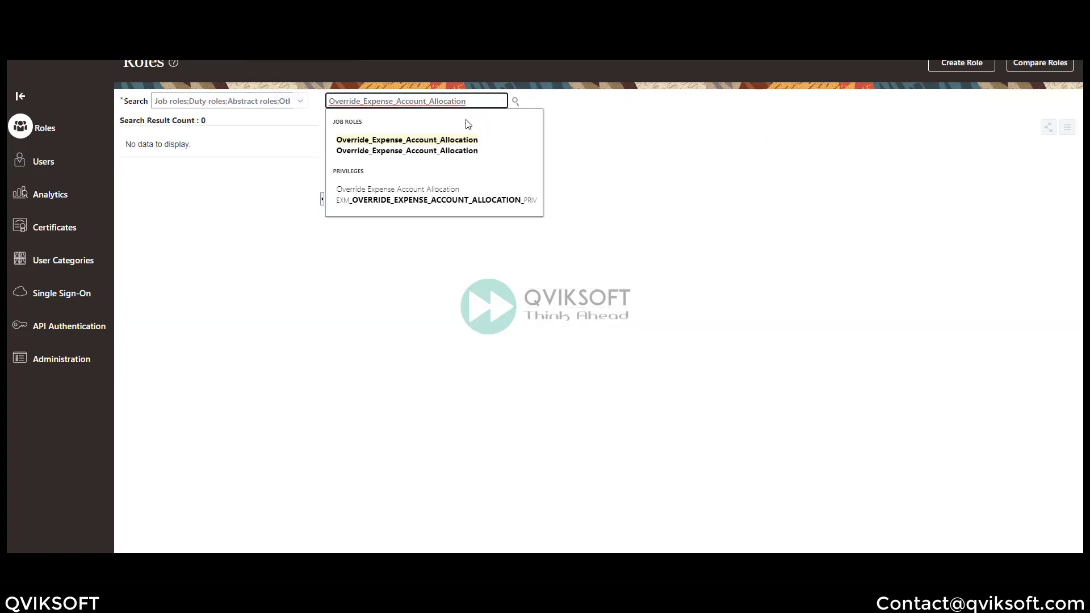
pyautogui.click(447, 145)
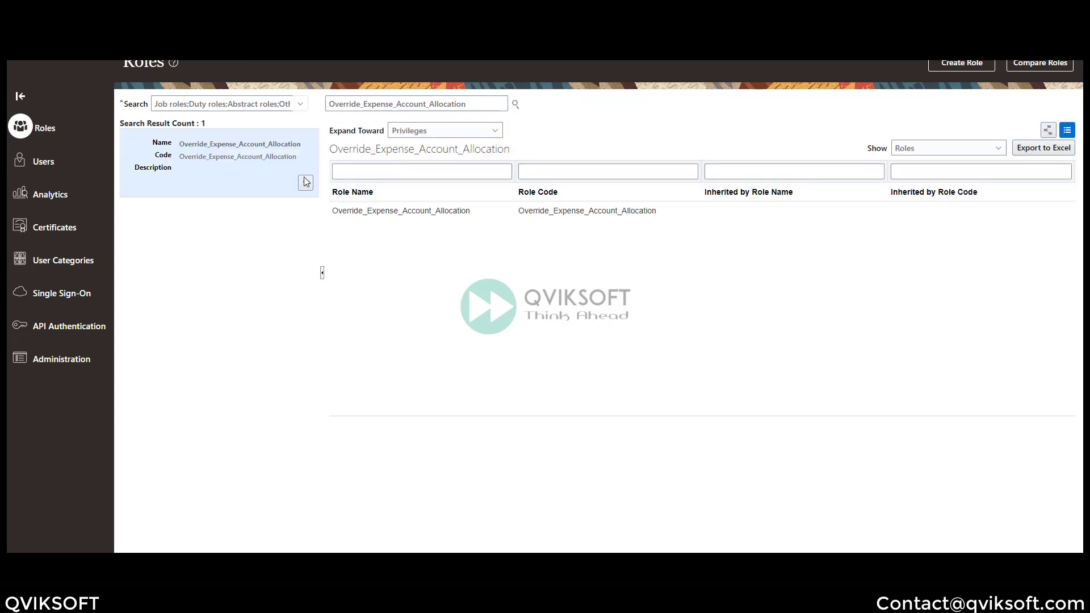
pyautogui.click(306, 182)
pyautogui.click(274, 202)
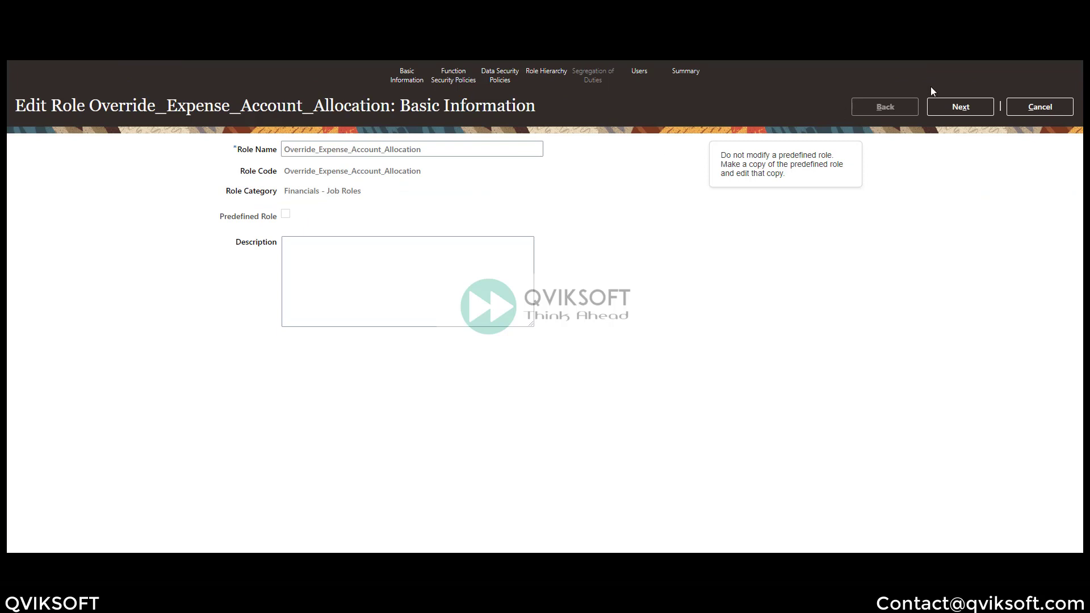
pyautogui.click(939, 111)
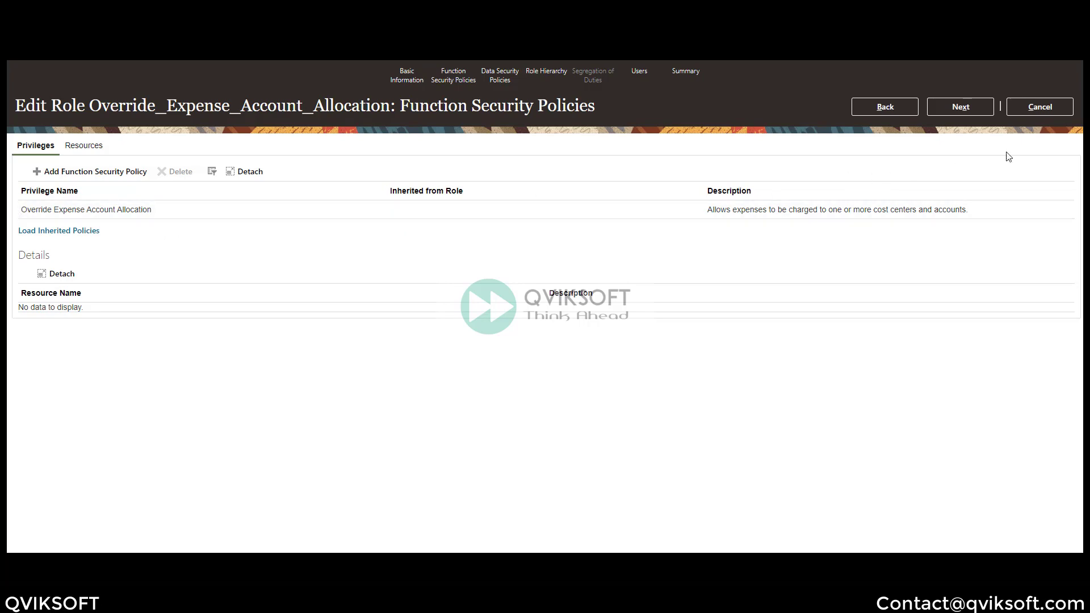
pyautogui.click(1046, 106)
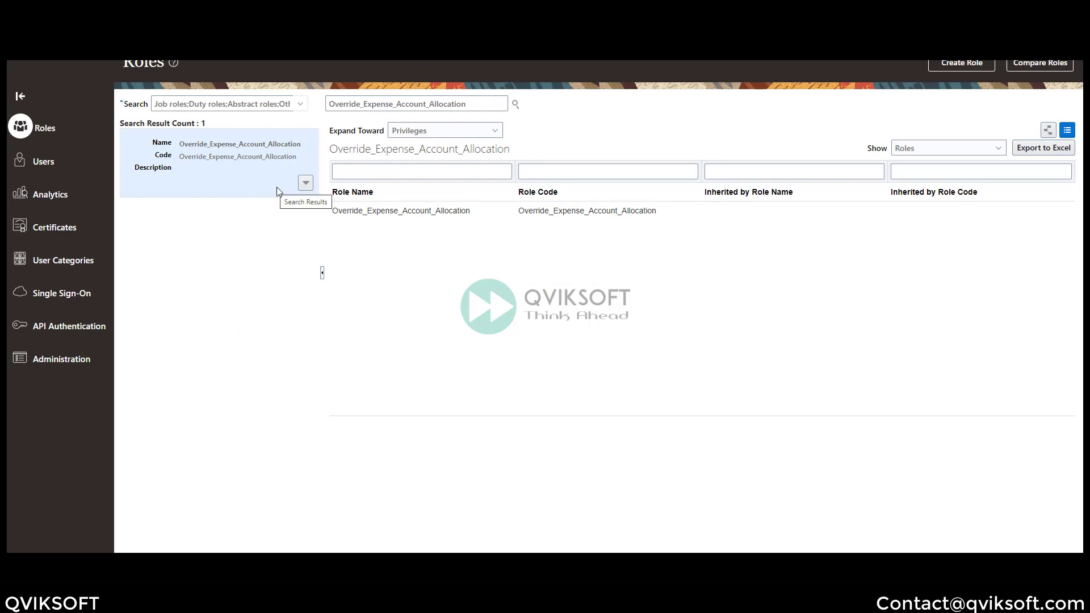
pyautogui.click(44, 161)
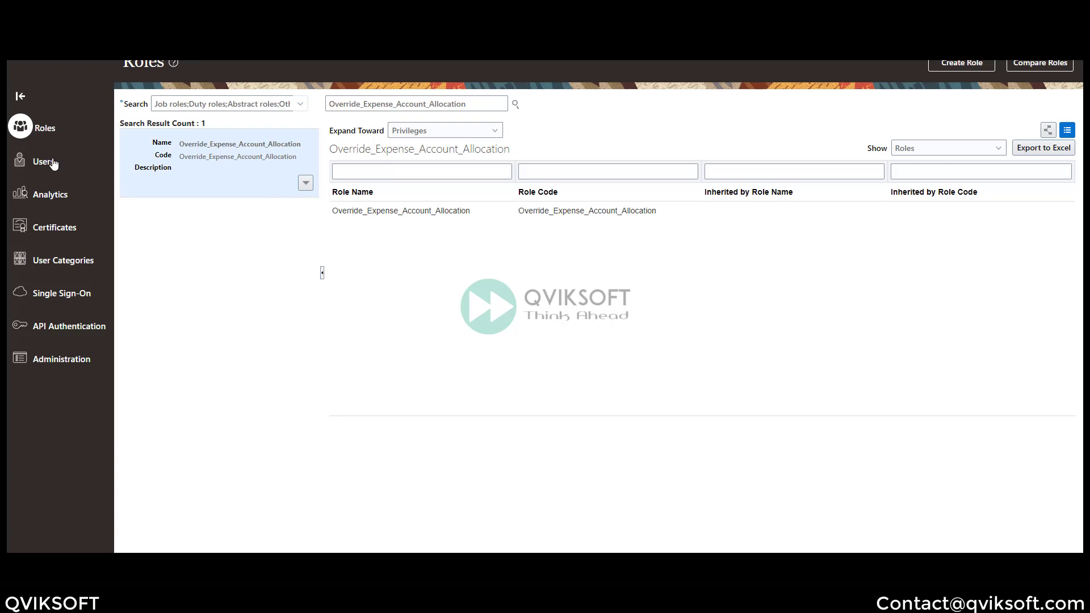
# Search for the employee's user name and review the roles on their account
pyautogui.click(463, 102)
pyautogui.write('Q')
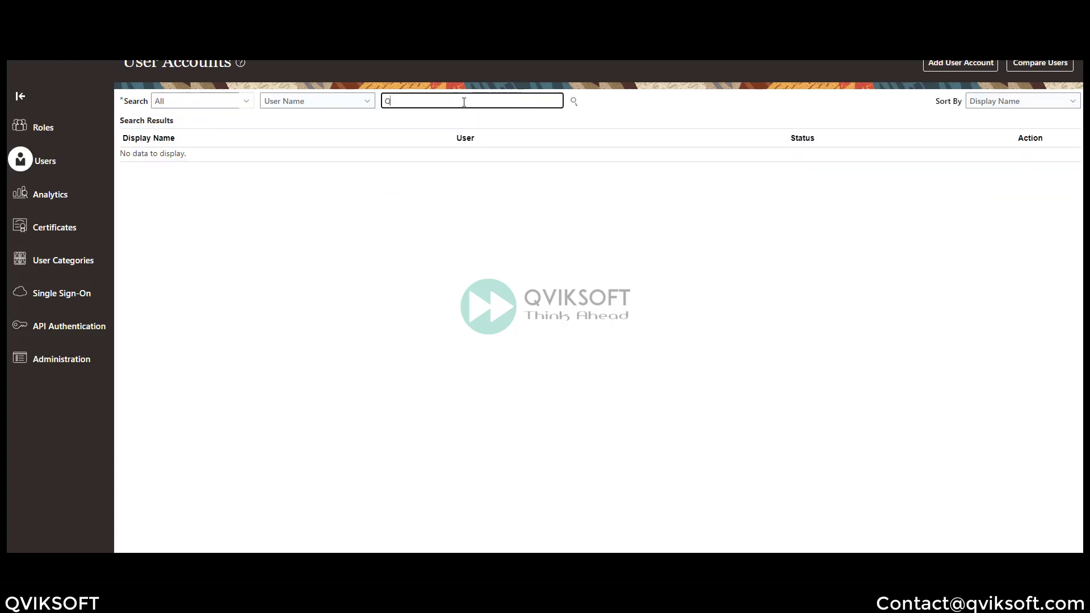
pyautogui.write('SEMP')
pyautogui.press('Return')
pyautogui.click(150, 171)
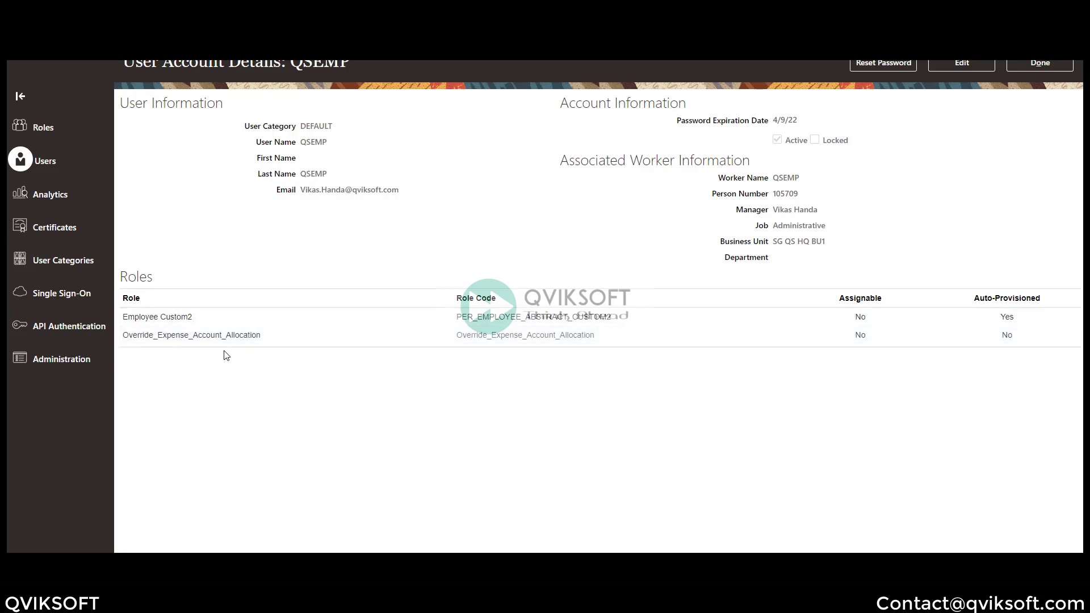
pyautogui.click(1031, 63)
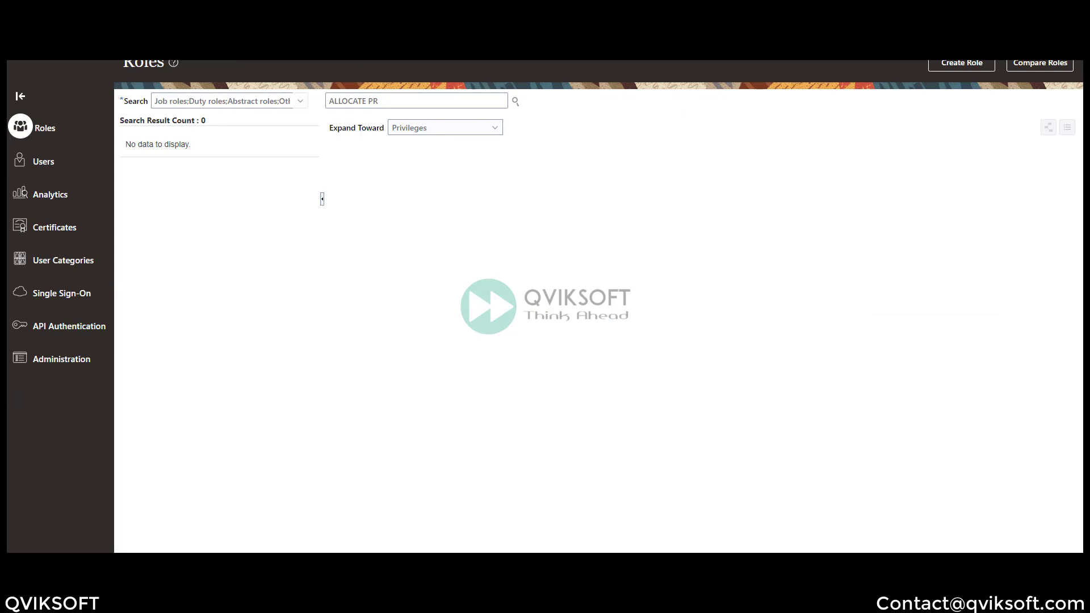
# Search roles for ALLOCATE PROJ to locate Allocate Project Expense, then start a new role
pyautogui.click(392, 103)
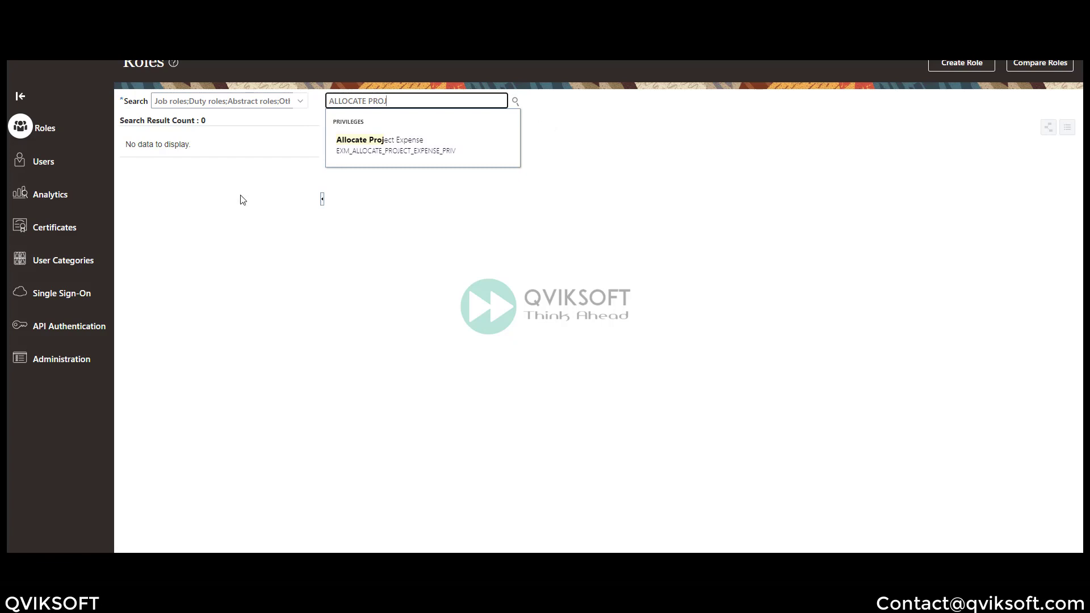
pyautogui.press('Return')
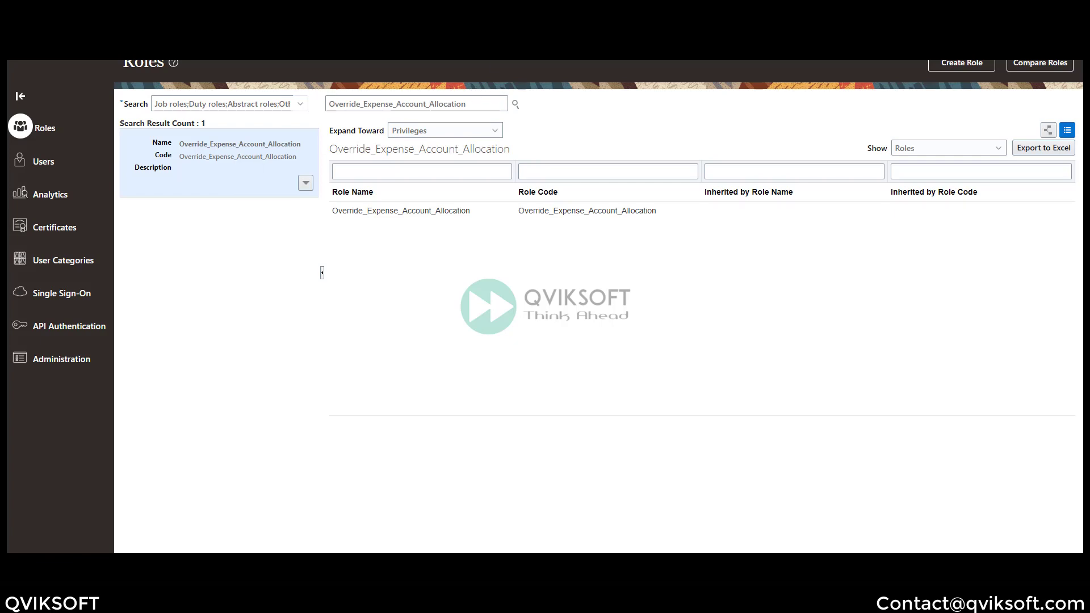
pyautogui.click(968, 66)
# Name the new role Allocate to Projects with role code ALLOCATE_TO_PROJECTS
pyautogui.click(528, 152)
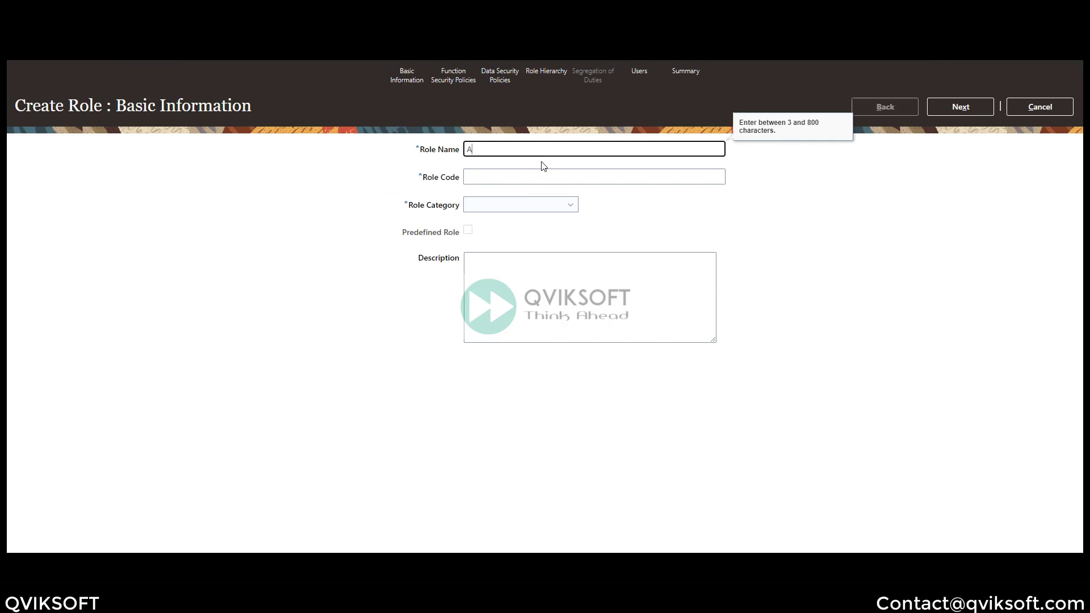
pyautogui.write('Allocate to Projects')
pyautogui.press('Tab')
pyautogui.write('AL')
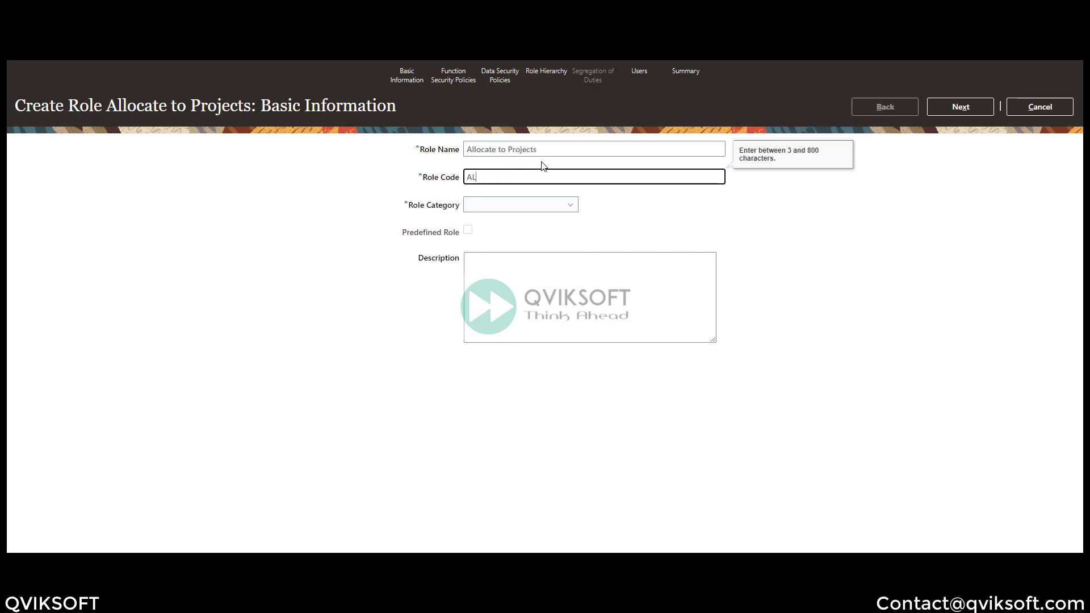
pyautogui.write('LOCATE_TO_PROJECTS')
pyautogui.press('Tab')
# Set the role category to Financials - Job Roles and use the role code as description
pyautogui.click(567, 208)
pyautogui.press('f')
pyautogui.scroll(-3, 579, 262)
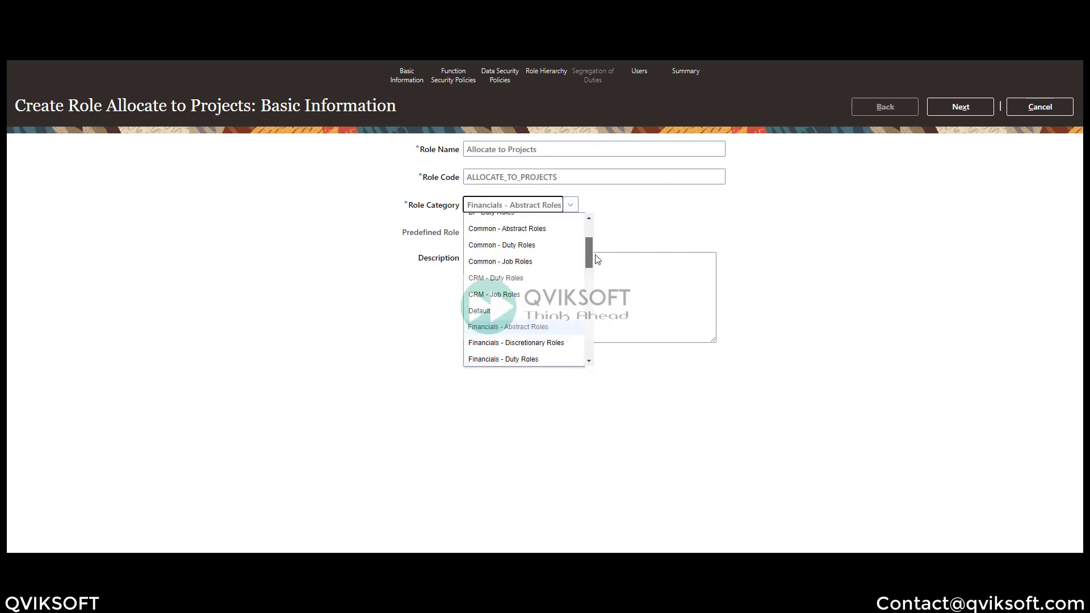
pyautogui.click(516, 312)
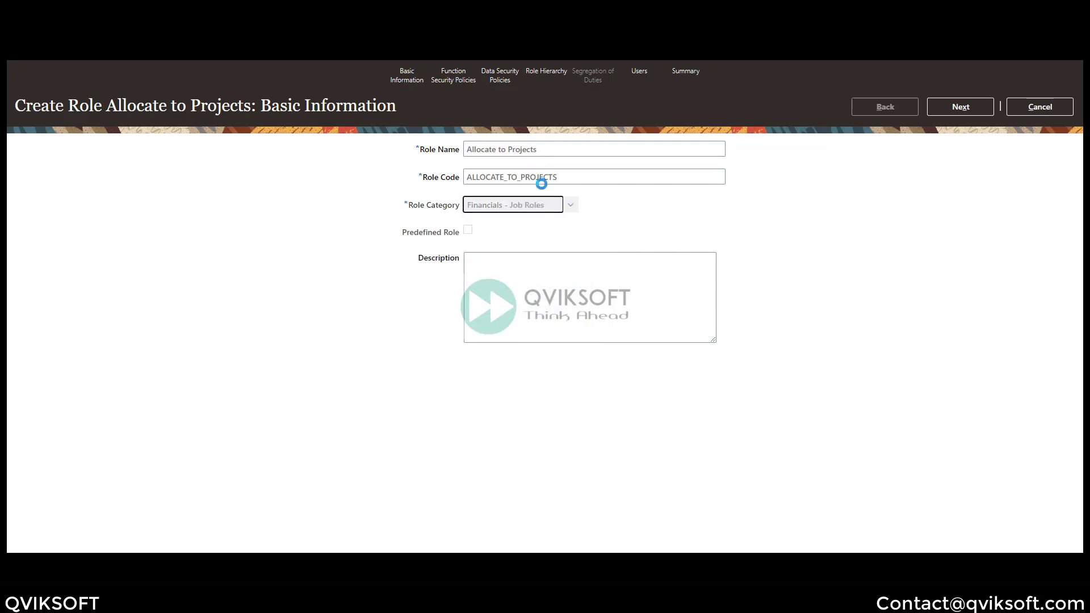
pyautogui.hotkey('shift', 'Tab')
pyautogui.click(534, 283)
pyautogui.write('ALLOCATE_TO_PROJECTS')
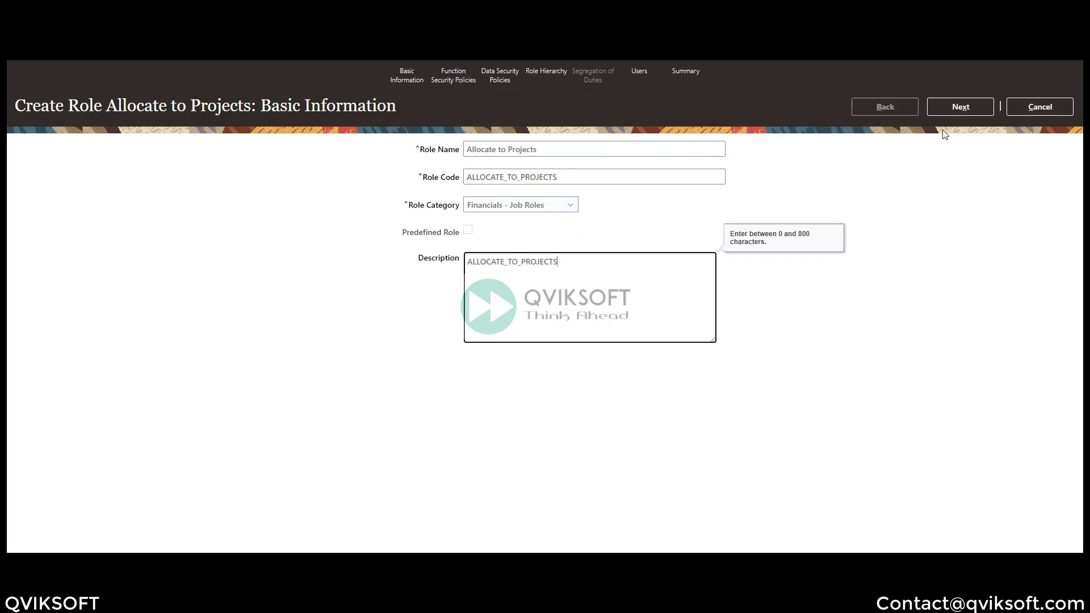
pyautogui.click(960, 107)
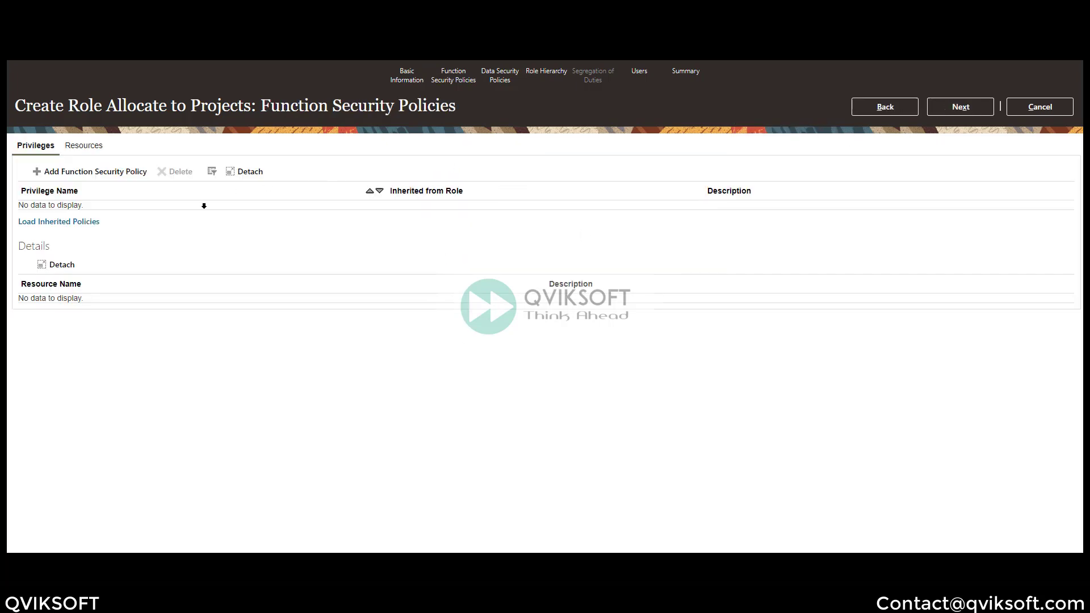
# Add the Allocate Project Expense privilege to the role and advance to Role Hierarchy
pyautogui.click(79, 172)
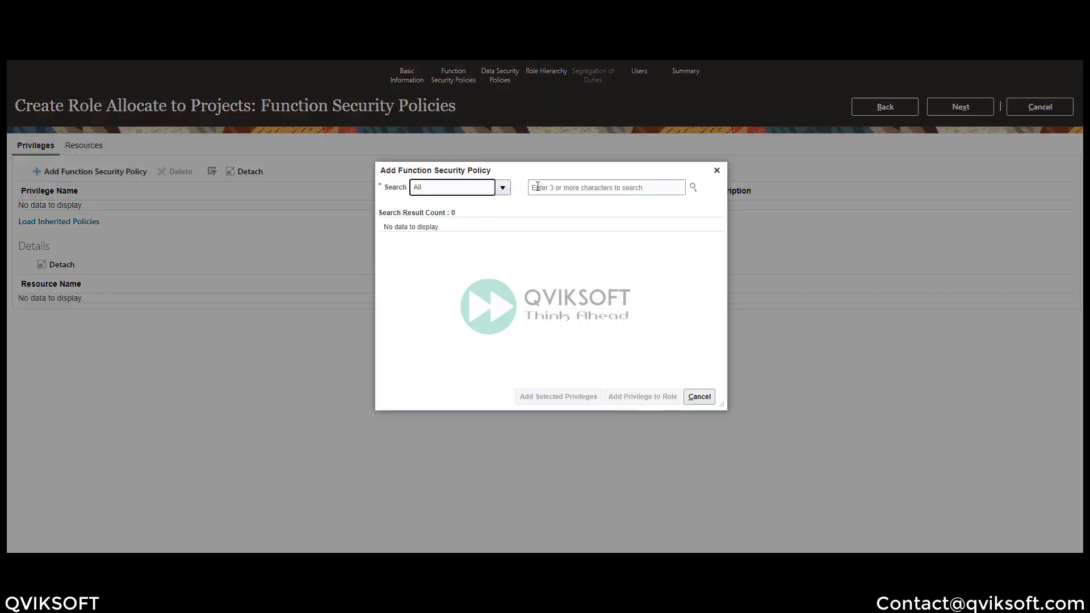
pyautogui.click(528, 188)
pyautogui.write('ALLOCATE P')
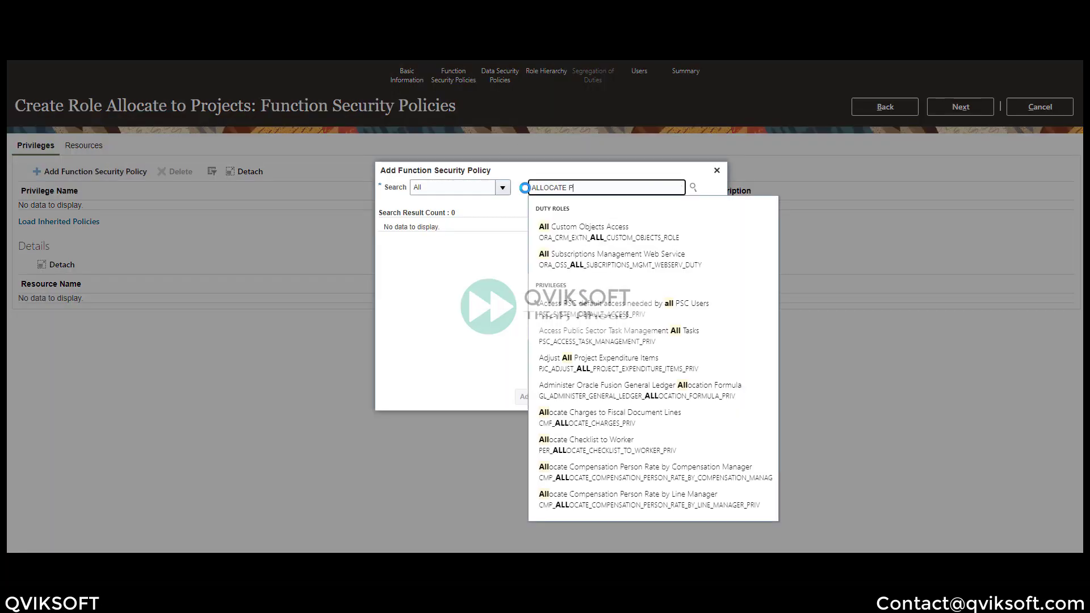
pyautogui.write('ROJECT')
pyautogui.click(601, 233)
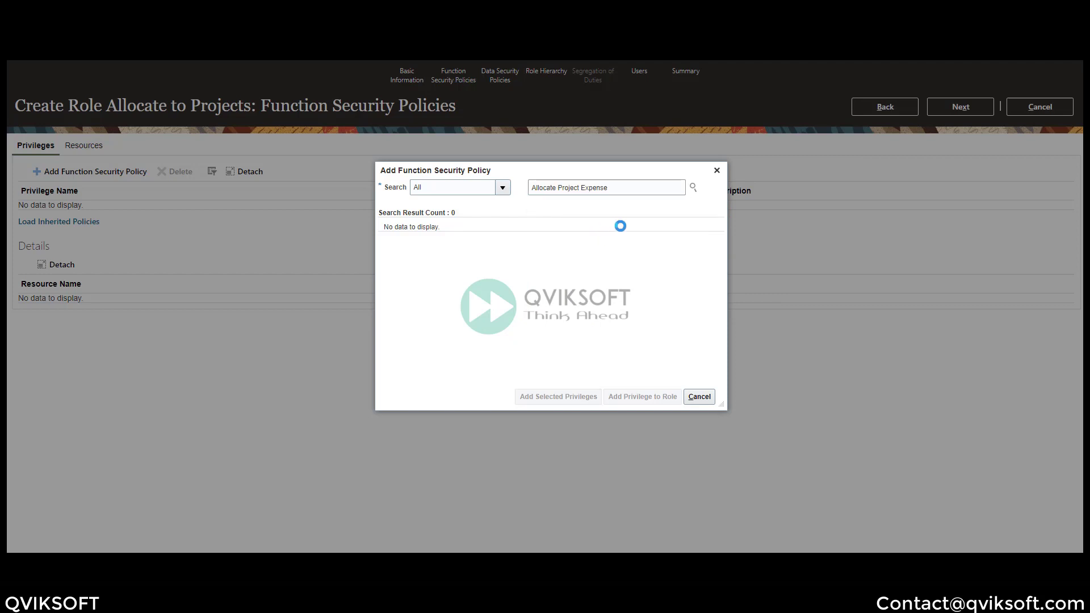
pyautogui.click(648, 397)
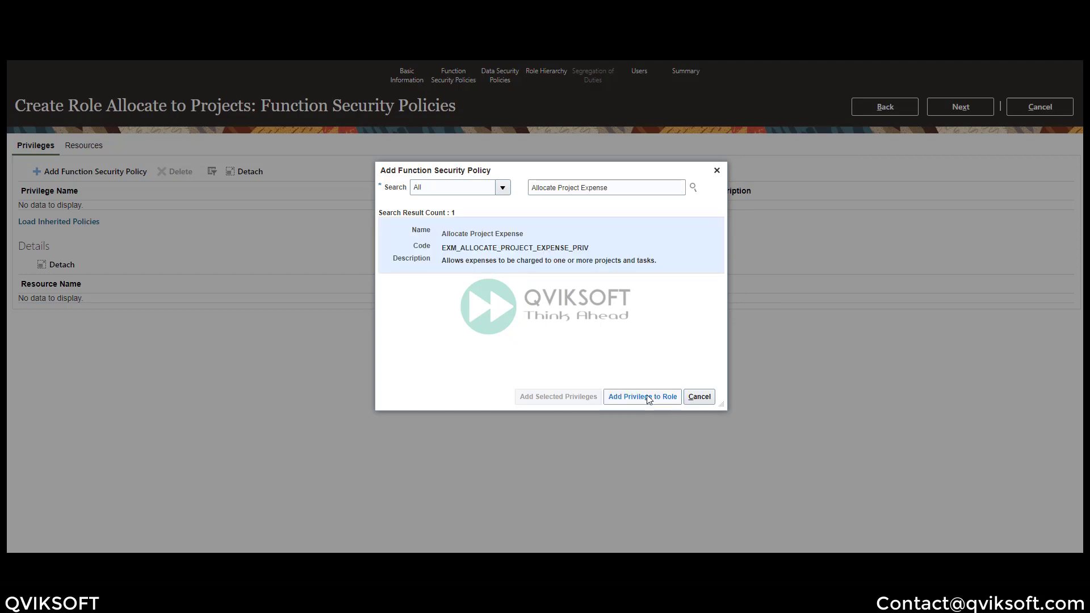
pyautogui.click(700, 397)
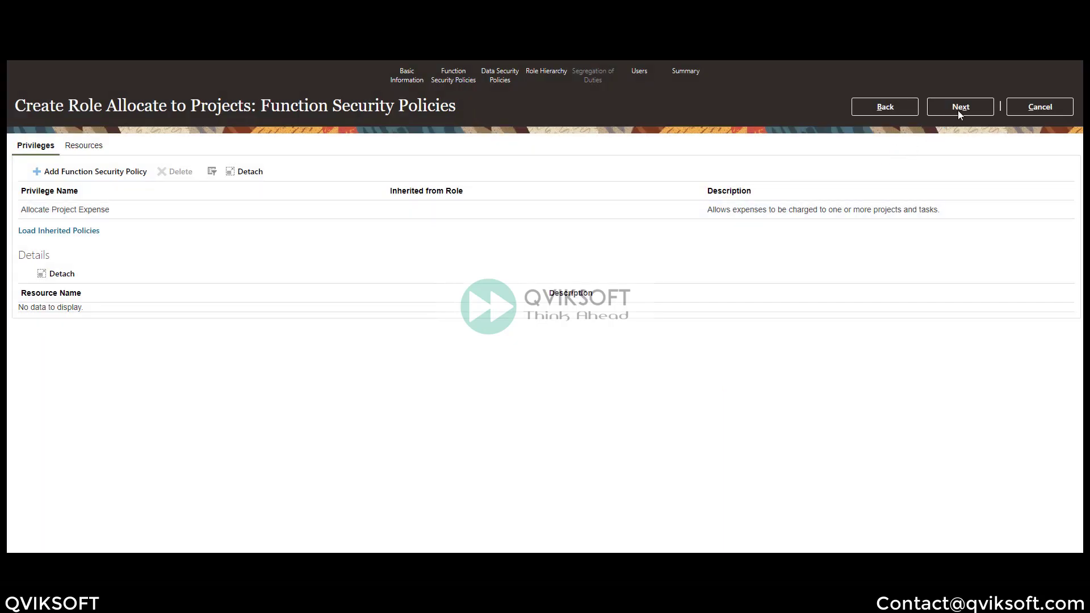
pyautogui.click(954, 108)
pyautogui.click(953, 108)
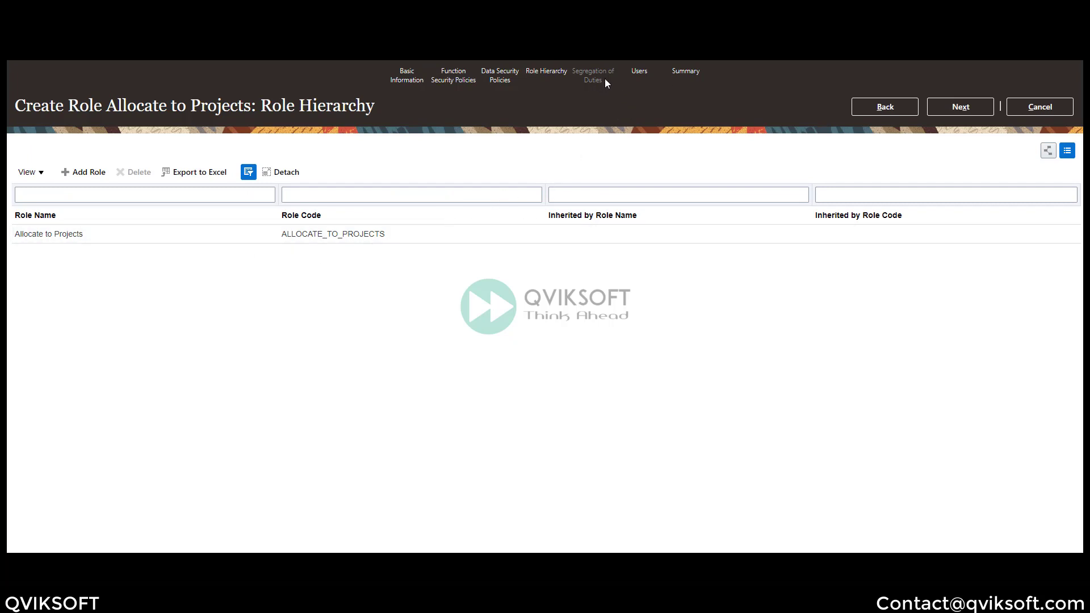
# Assign the employee user to Allocate to Projects and save the completed role
pyautogui.click(640, 67)
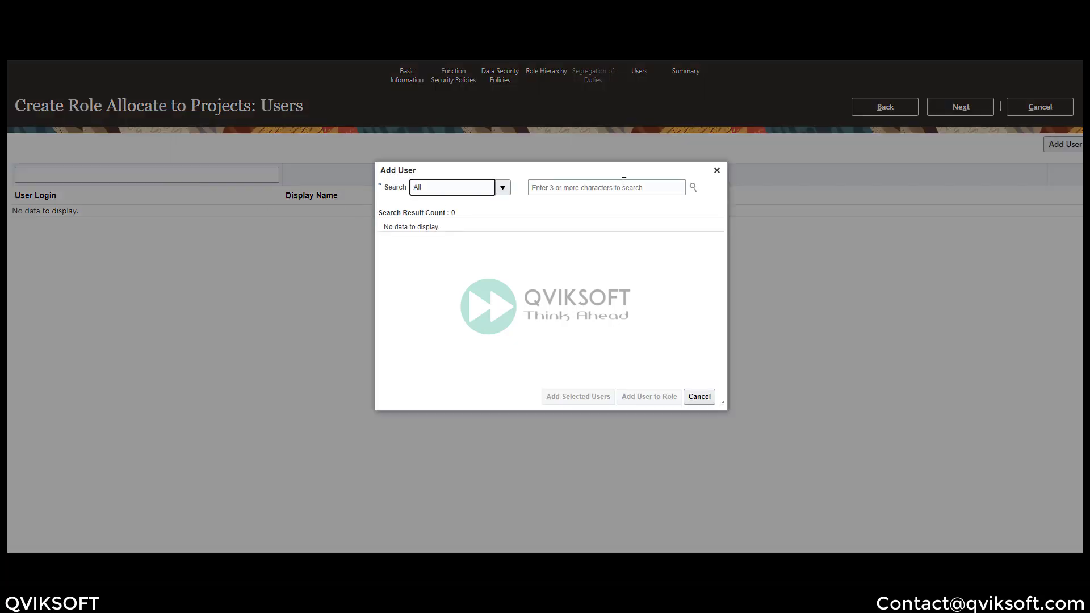
pyautogui.click(623, 180)
pyautogui.write('q')
pyautogui.press('BackSpace')
pyautogui.write('SEMP')
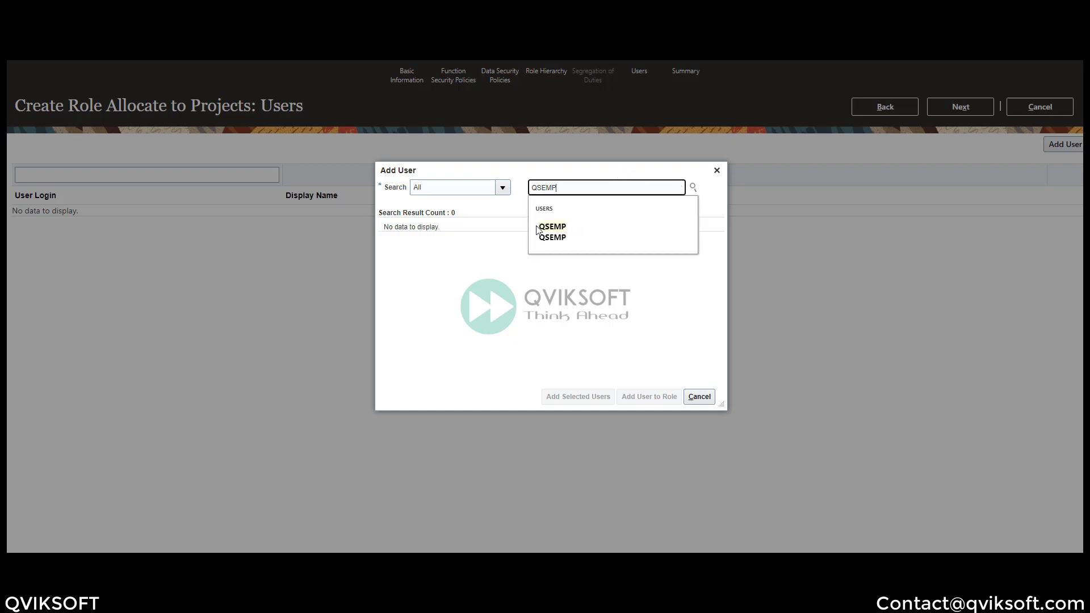
pyautogui.click(585, 226)
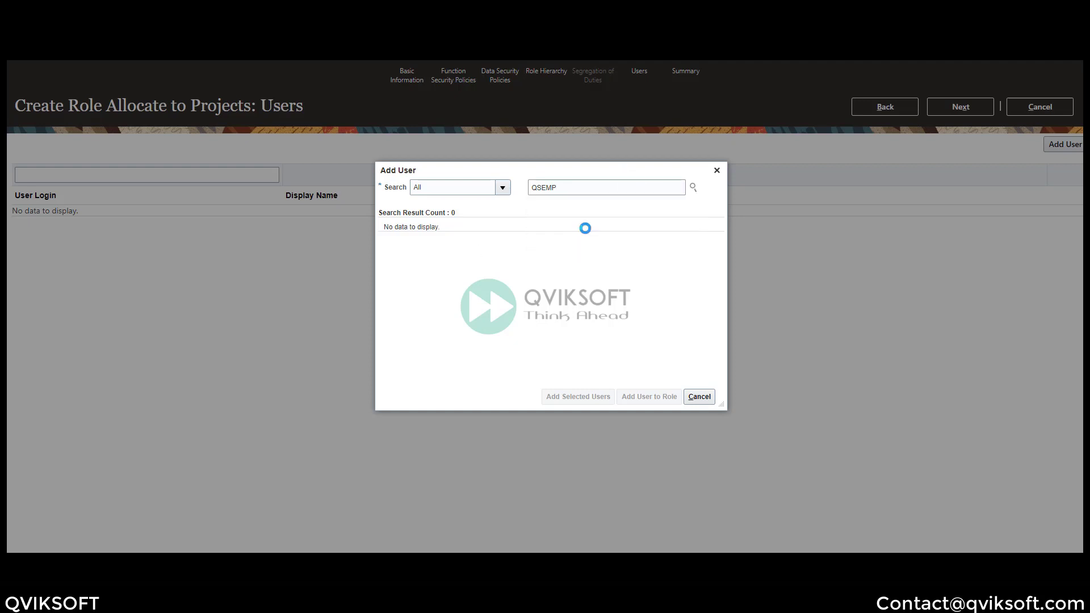
pyautogui.click(657, 397)
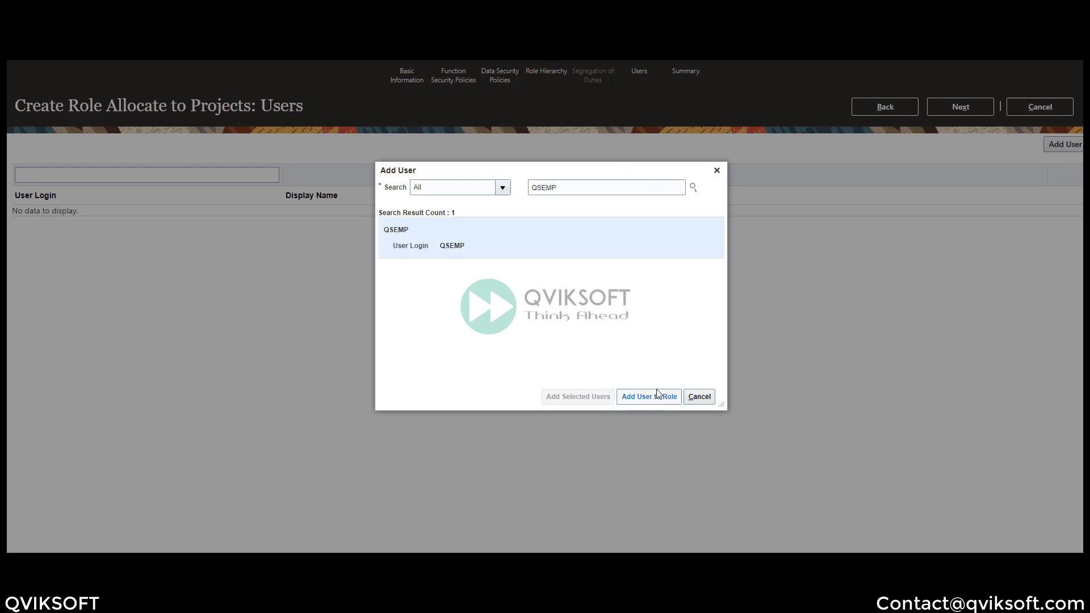
pyautogui.click(700, 397)
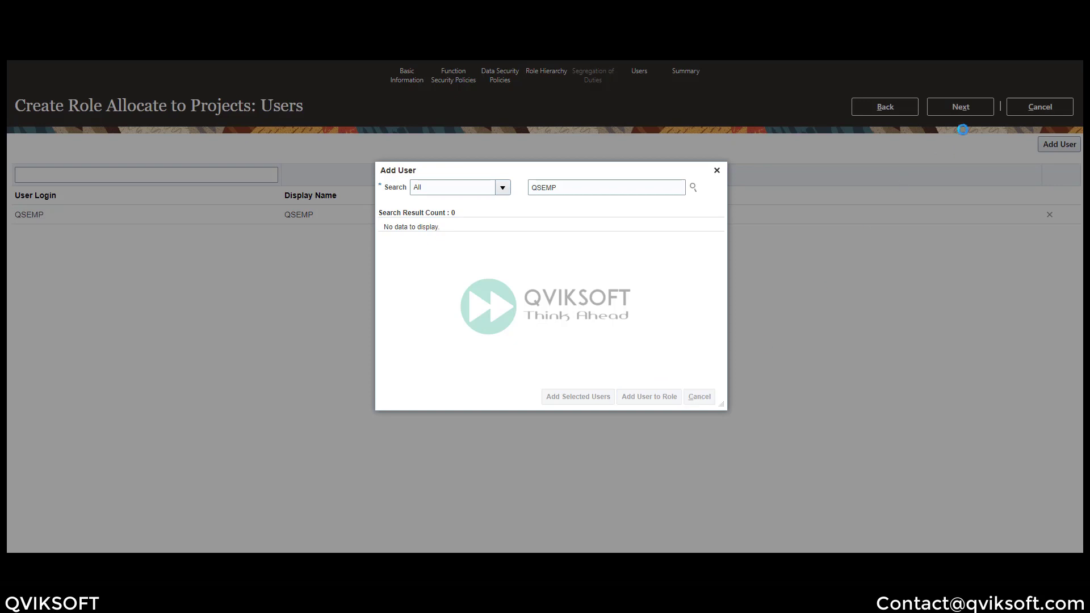
pyautogui.click(959, 105)
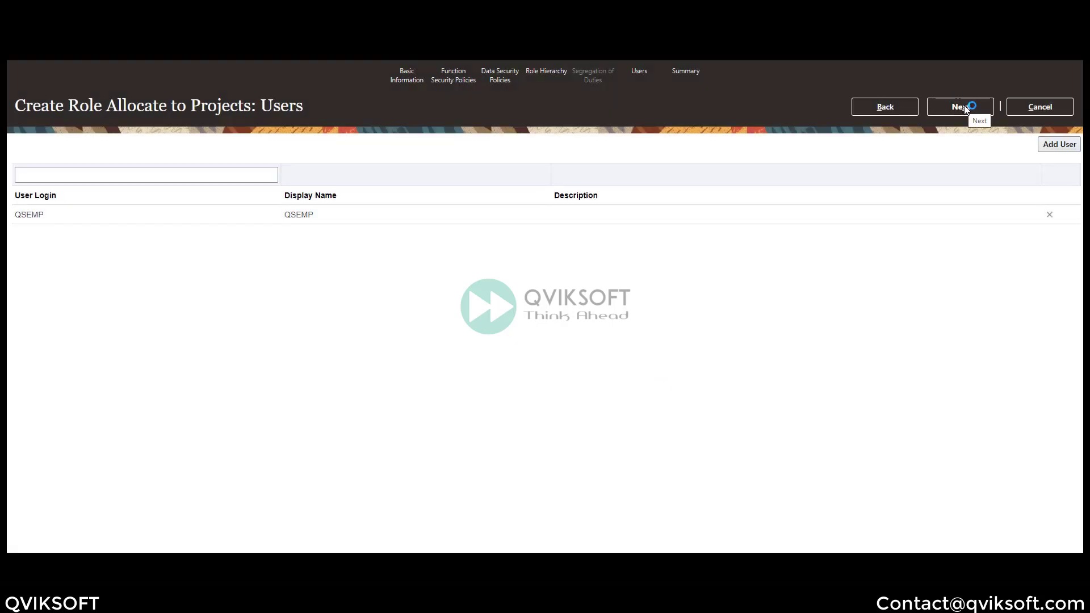
pyautogui.click(977, 108)
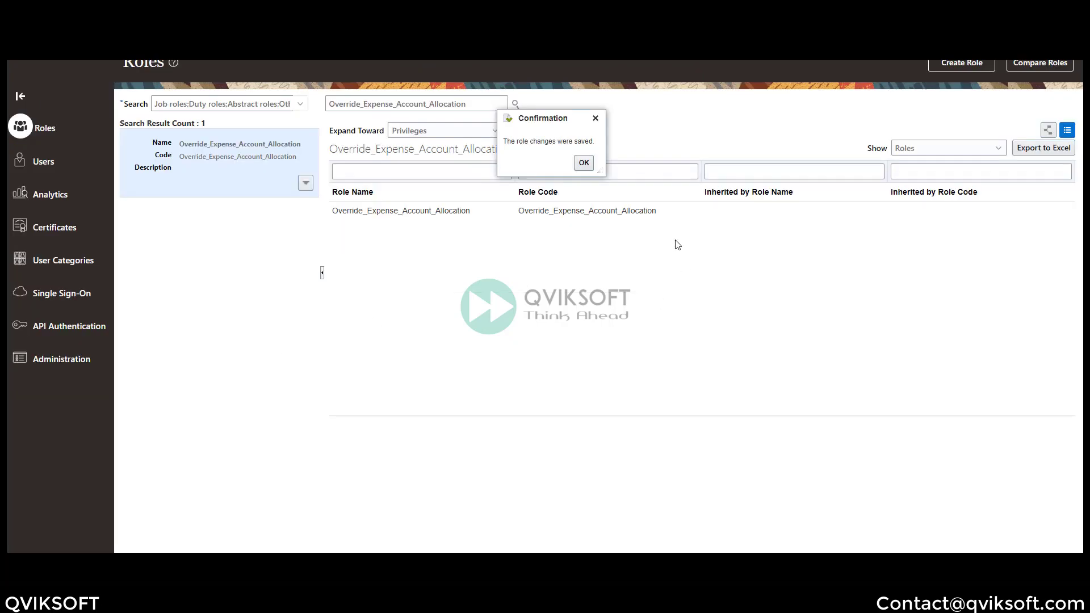
# Verify the employee's account now holds Allocate to Projects and Override_Expense_Account_Allocation
pyautogui.click(590, 168)
pyautogui.click(55, 164)
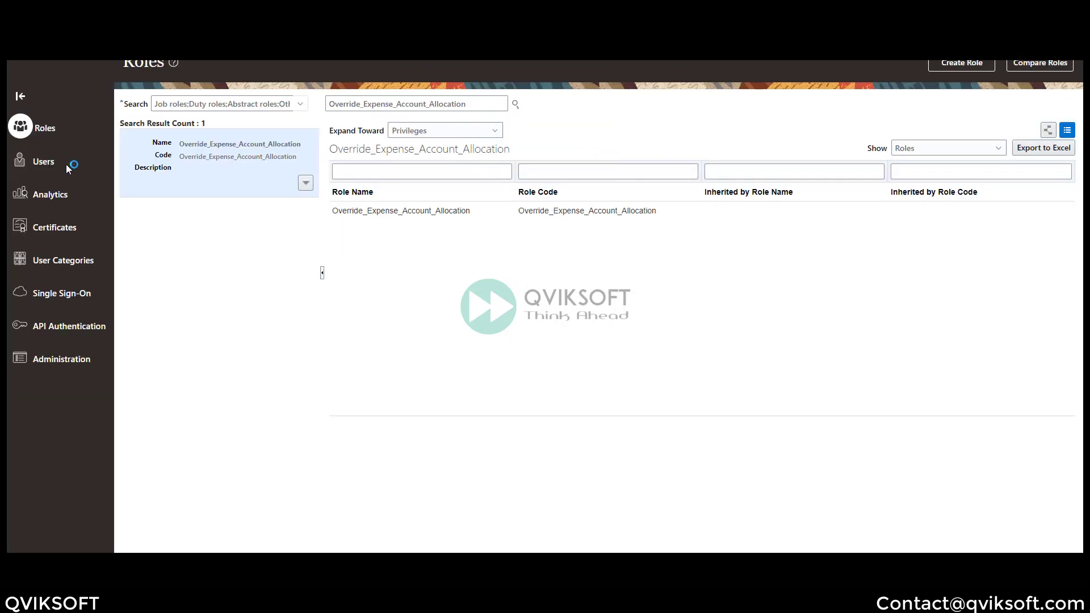
pyautogui.click(421, 103)
pyautogui.write('QSEMP')
pyautogui.click(574, 101)
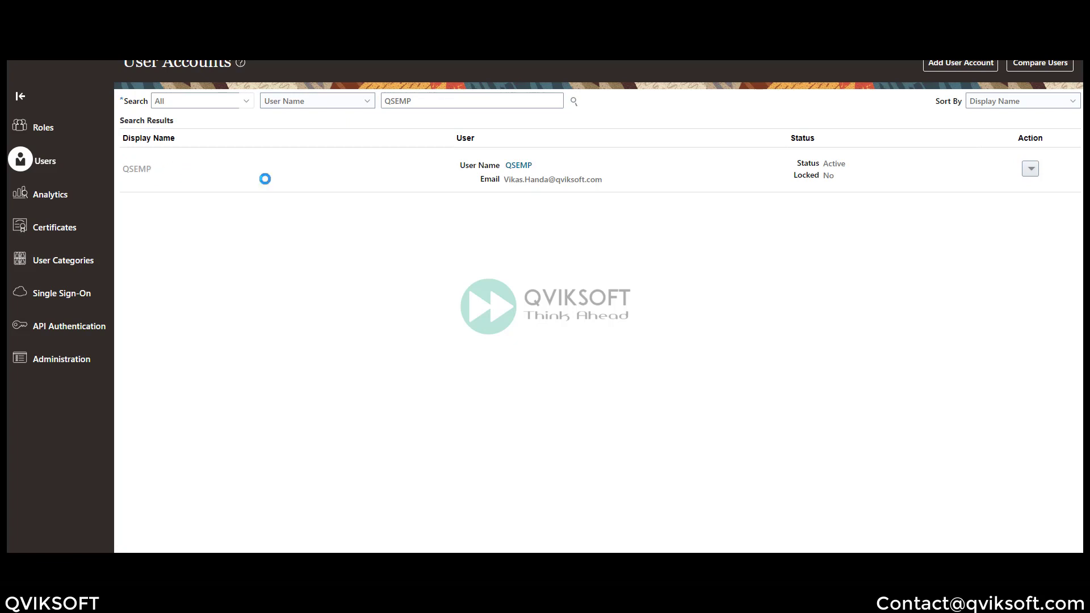
pyautogui.click(518, 165)
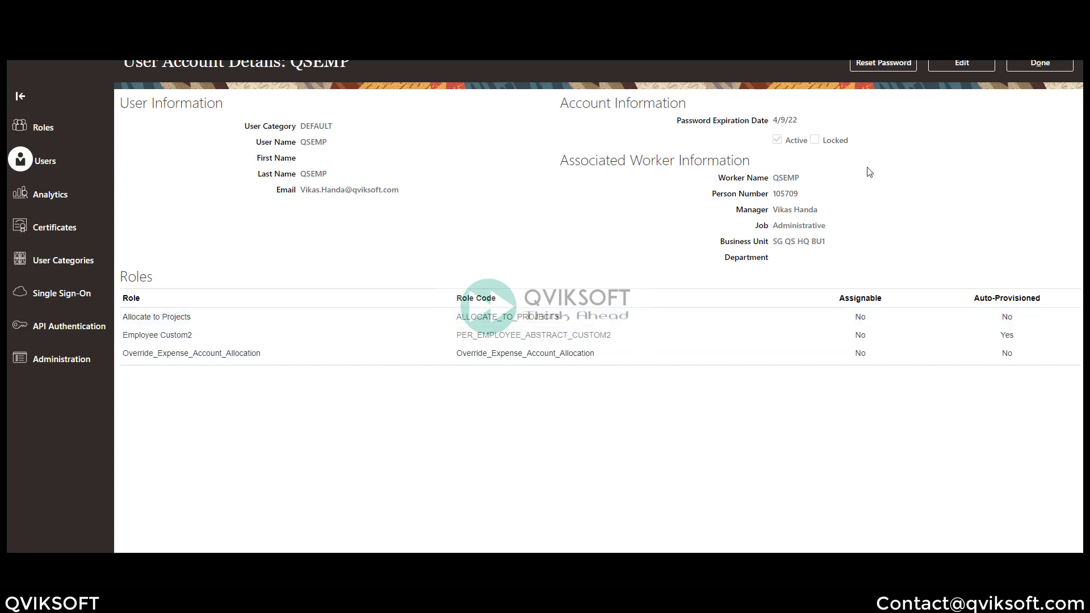
pyautogui.click(1020, 62)
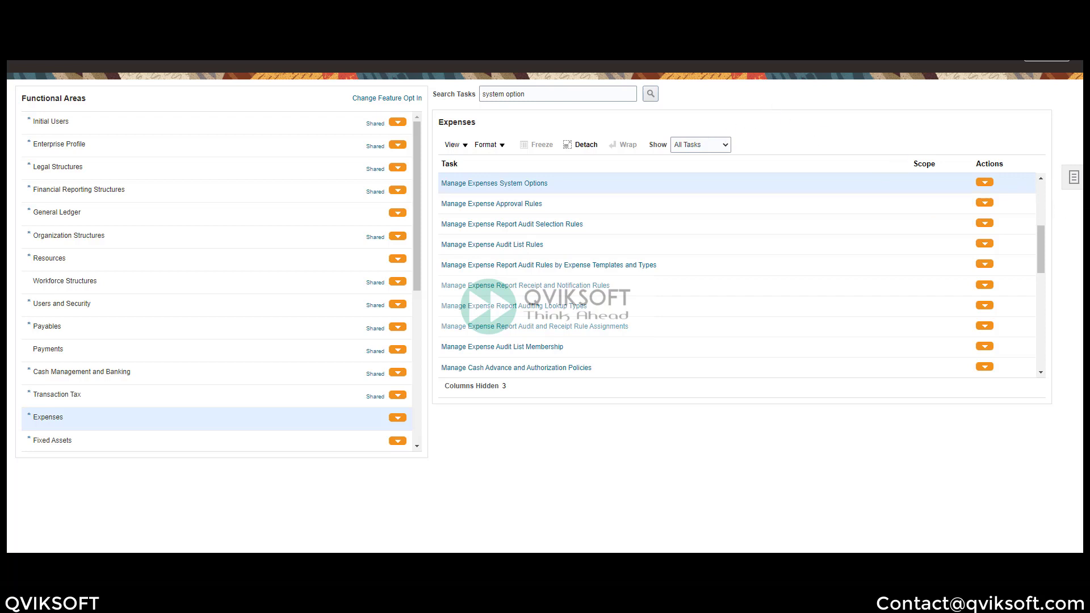
# Set EXM_ALLOW_FULL_ACCT_OVERRIDE to Yes at Site level in Manage Administrator Profile Values
pyautogui.click(1074, 179)
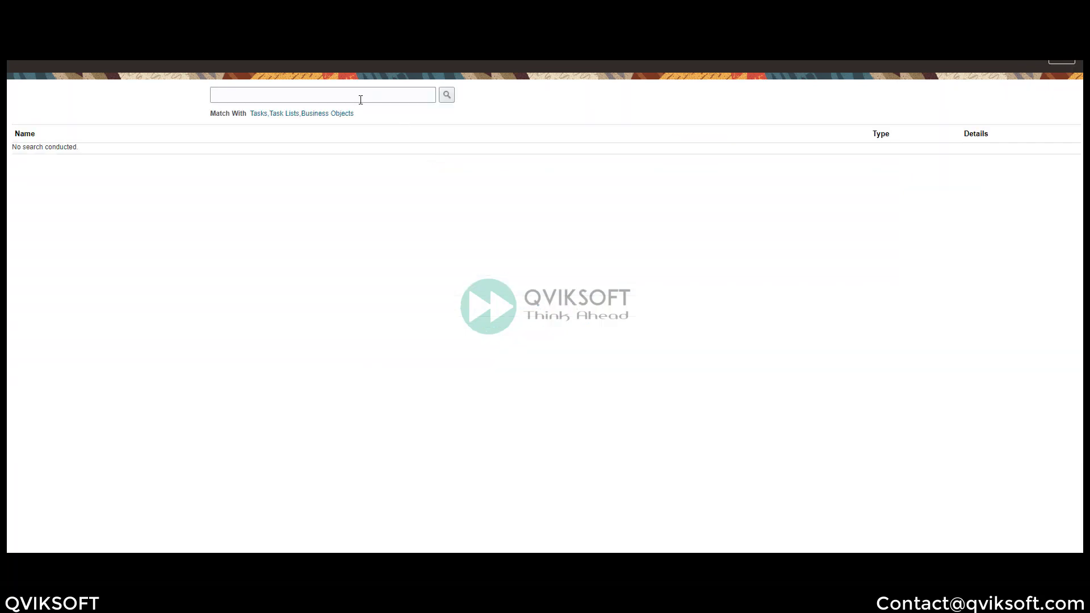
pyautogui.click(357, 96)
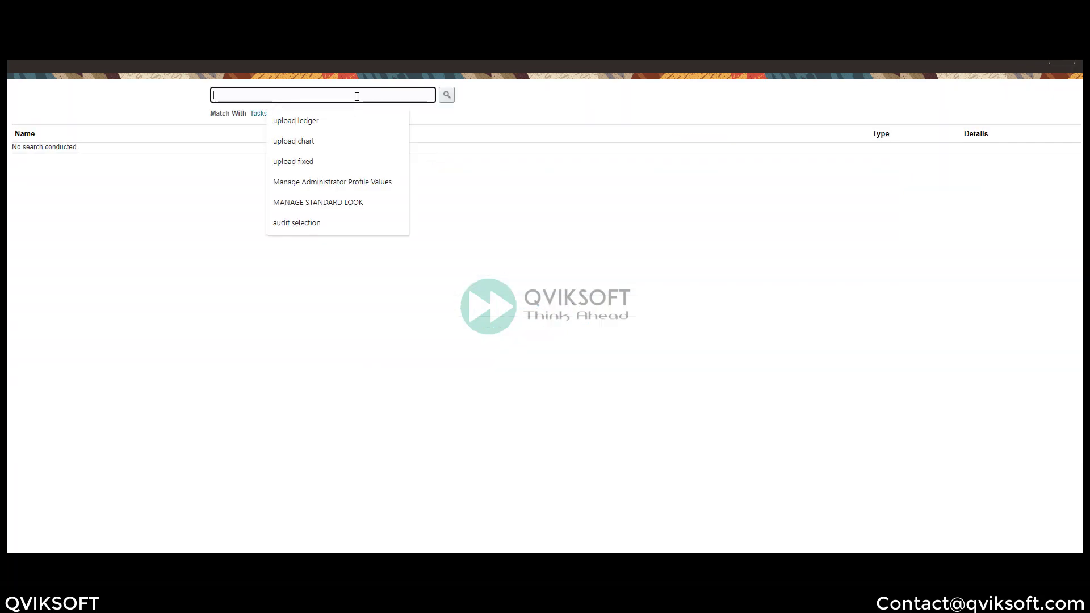
pyautogui.write('MANAGE ADMIN')
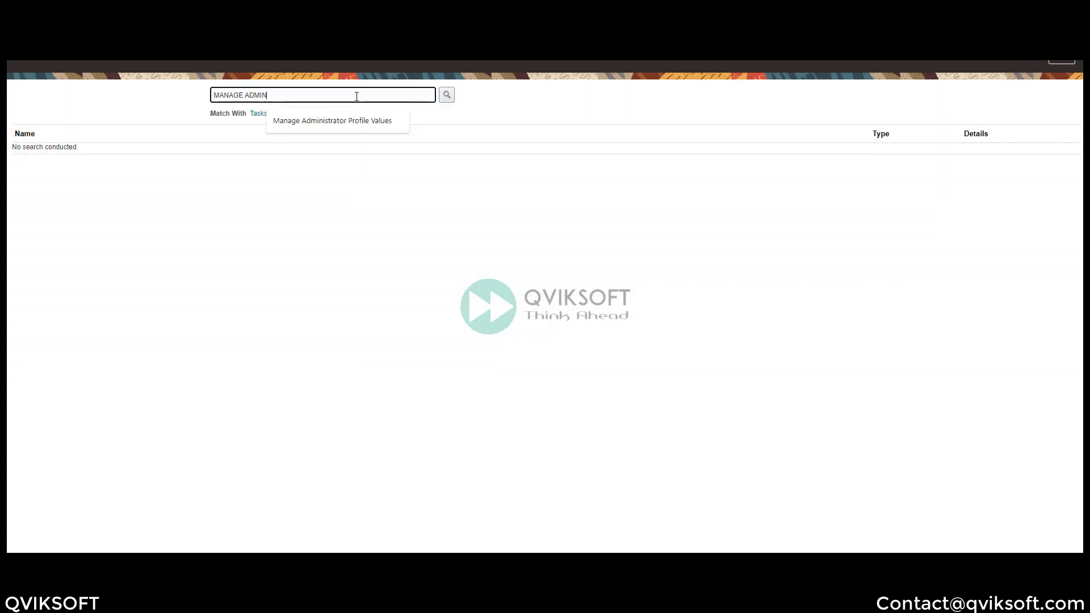
pyautogui.write('I')
pyautogui.click(385, 120)
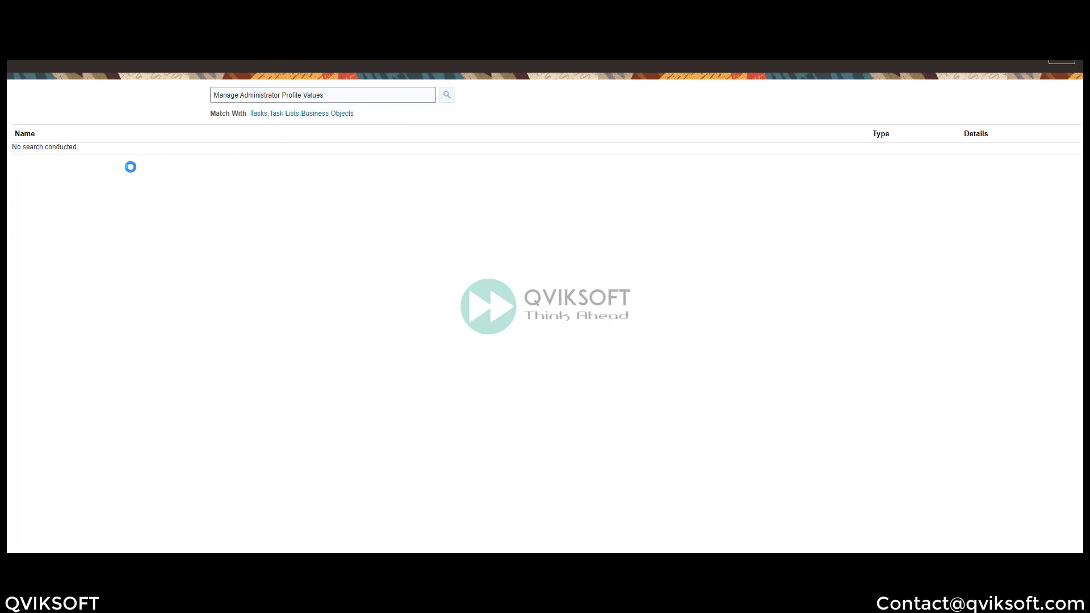
pyautogui.click(97, 151)
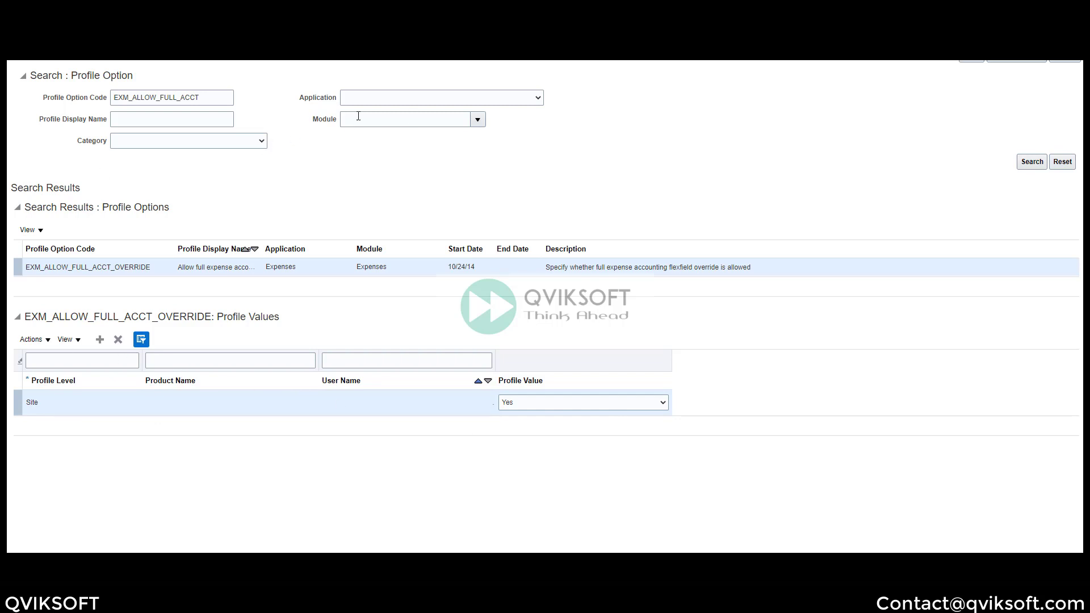
pyautogui.click(1016, 61)
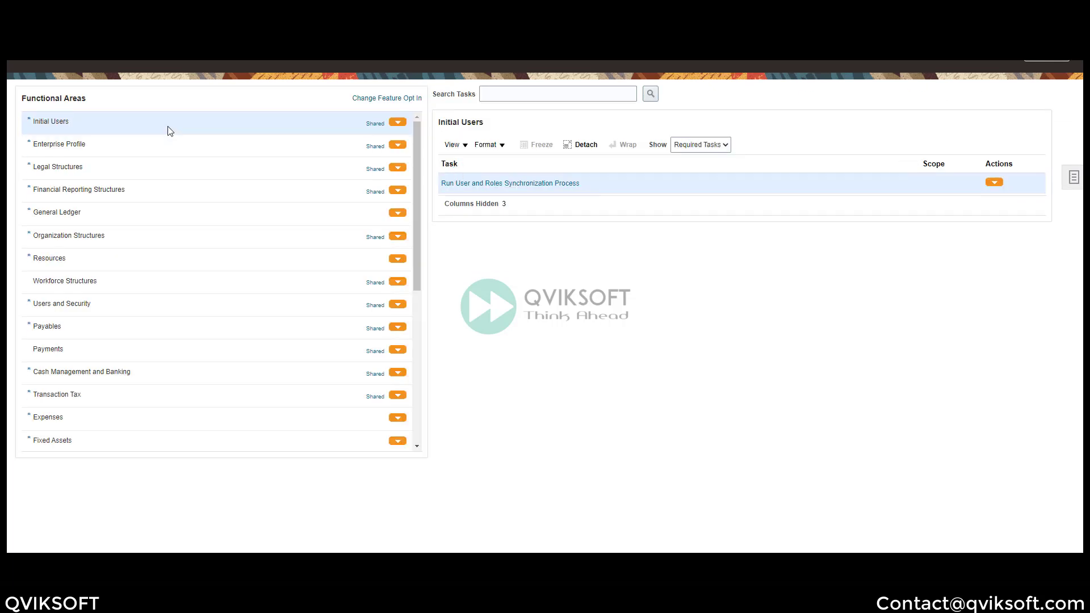
# Review the User and Roles Synchronization process (Retrieve Latest LDAP) and cancel without submitting it
pyautogui.click(528, 185)
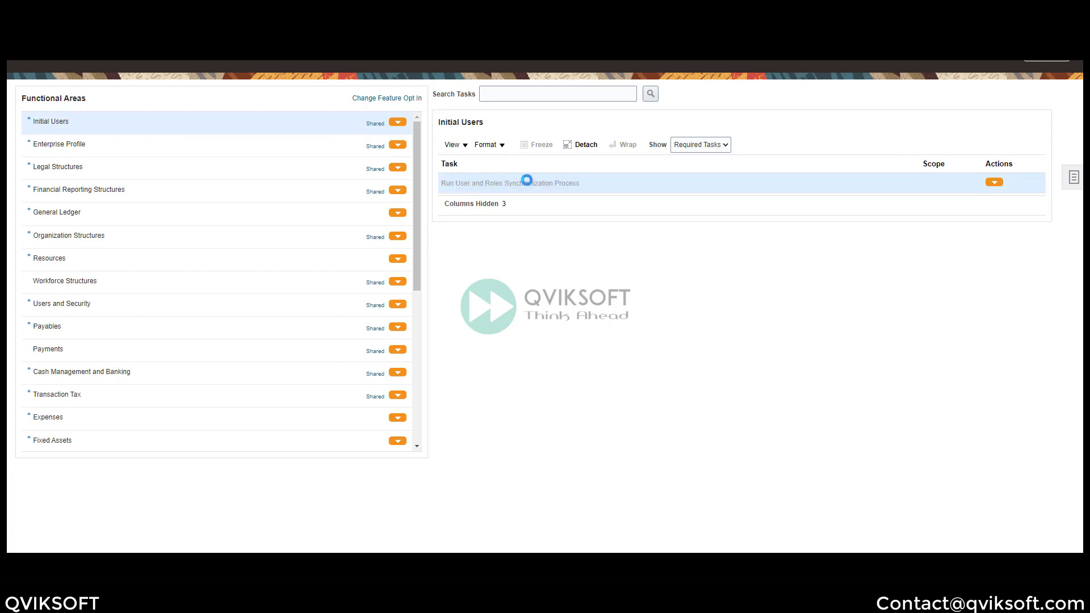
pyautogui.moveTo(52, 95); pyautogui.dragTo(145, 104)
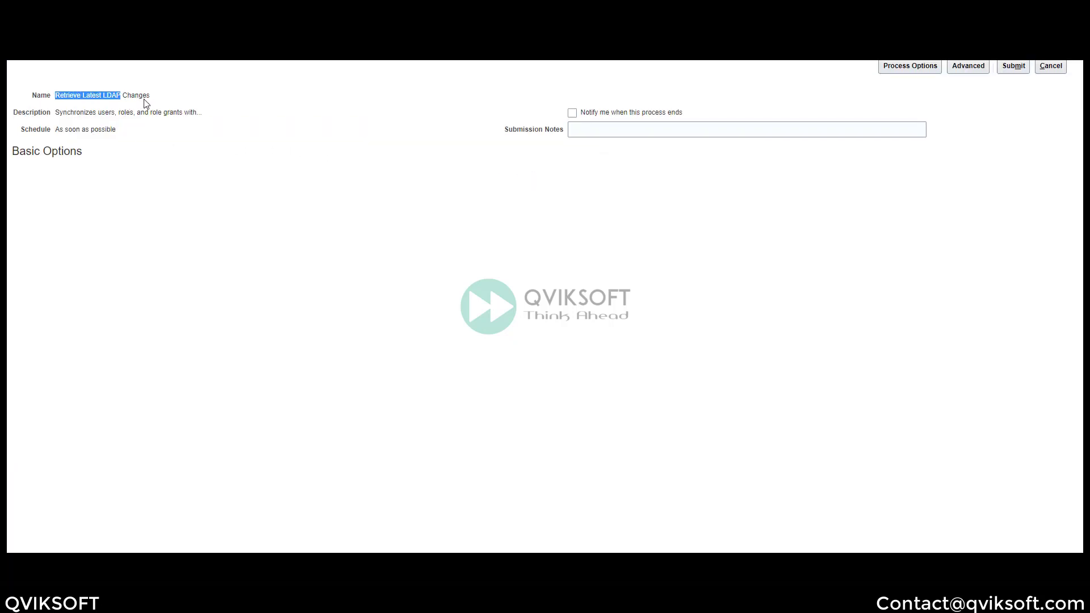
pyautogui.click(184, 113)
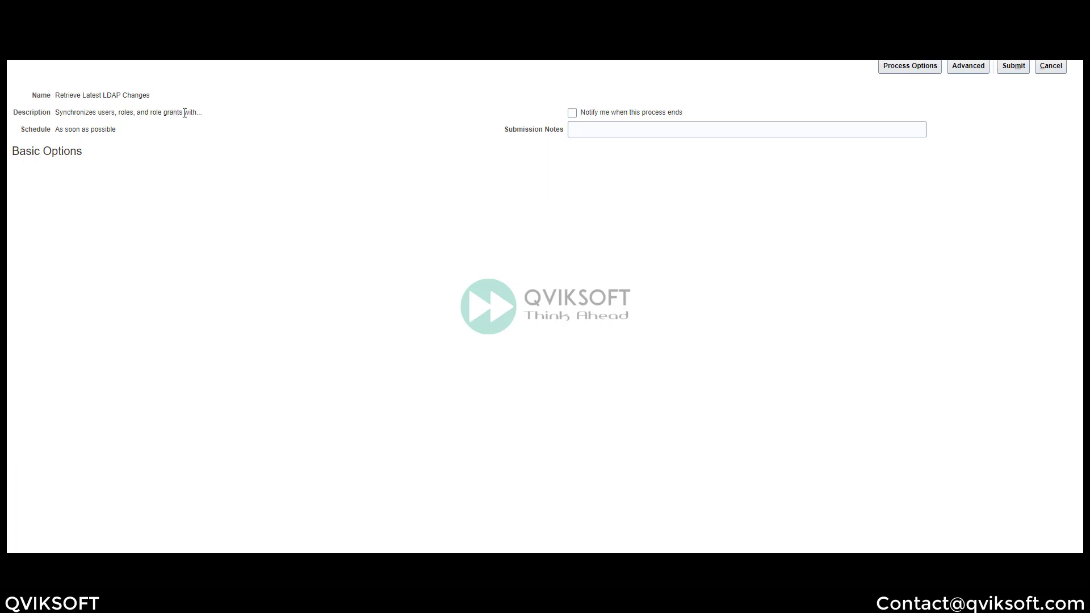
pyautogui.click(1051, 69)
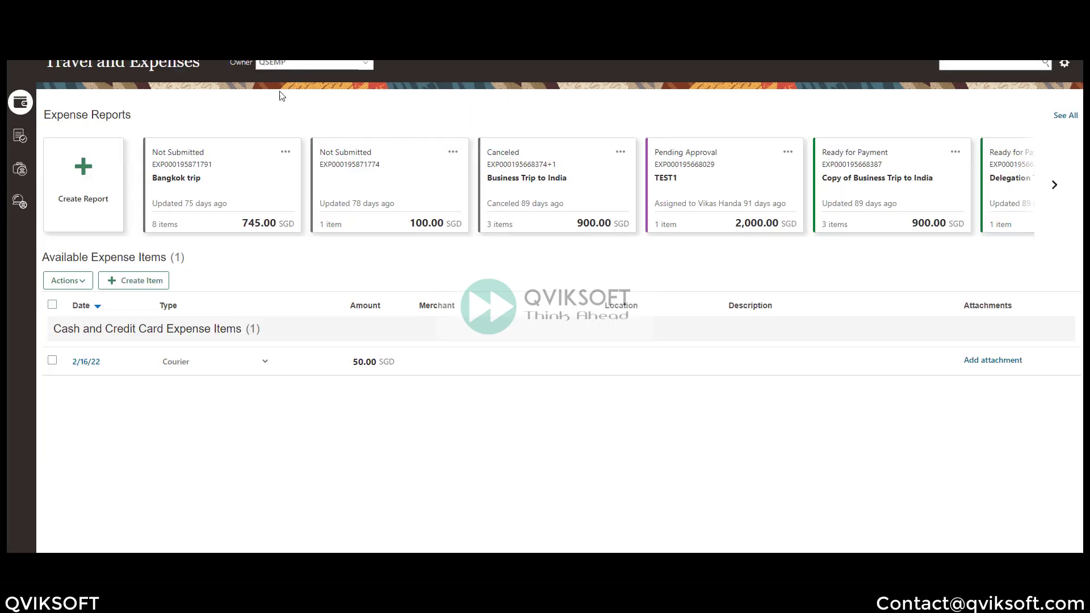
# Open the Bangkok trip report, select all eight expense items, and start a by-project split allocation
pyautogui.click(221, 171)
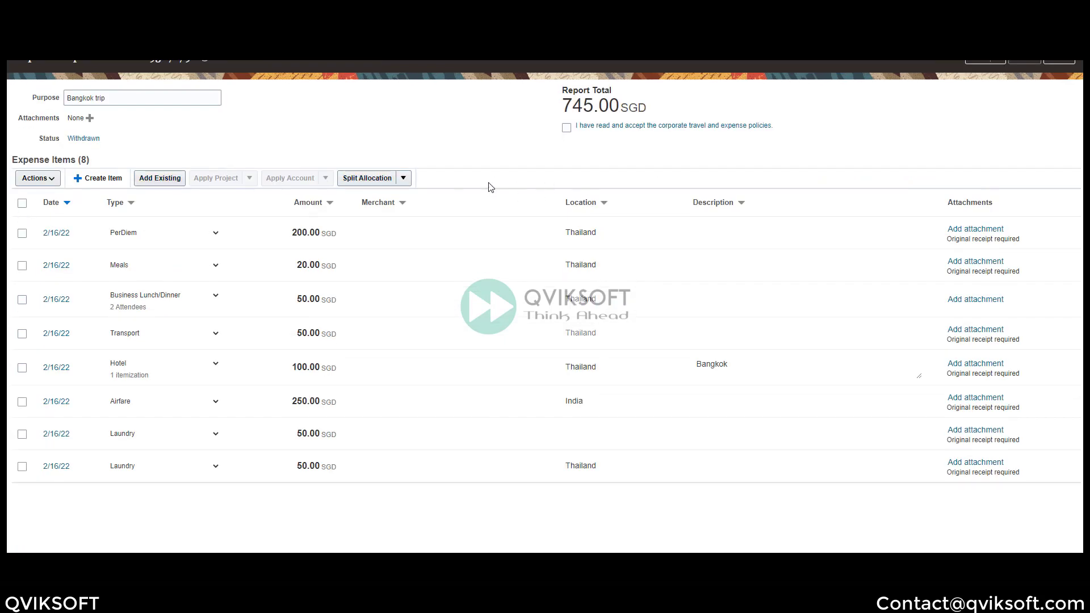
pyautogui.click(22, 203)
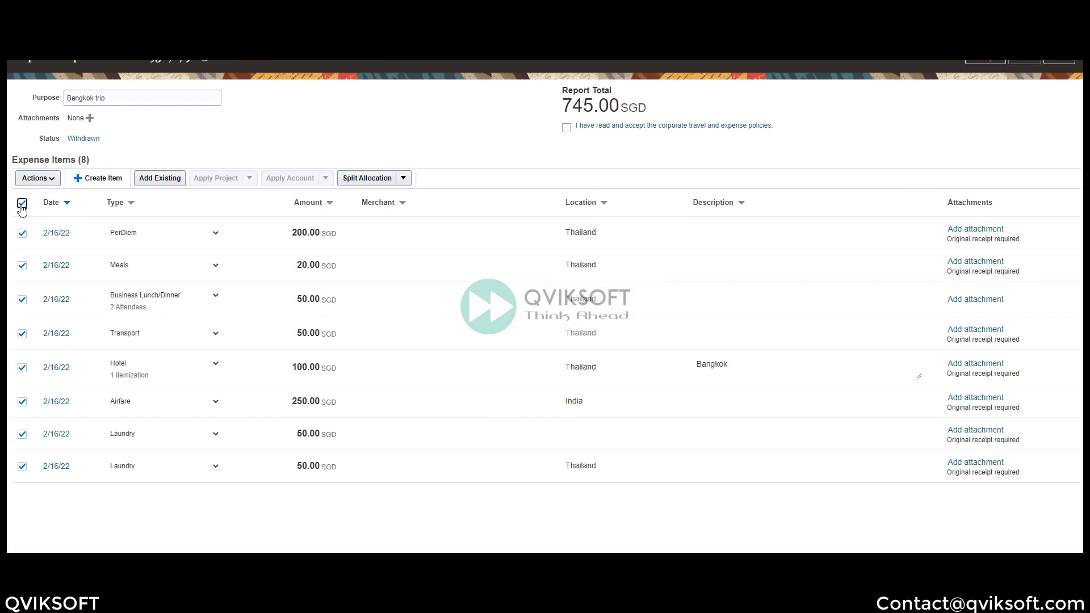
pyautogui.click(383, 181)
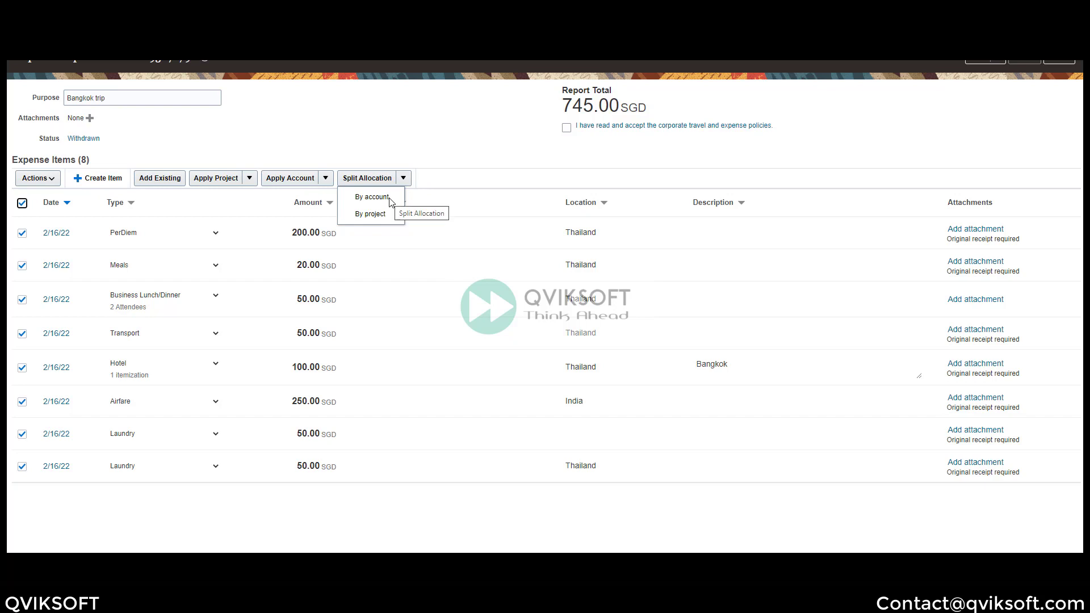
pyautogui.click(380, 214)
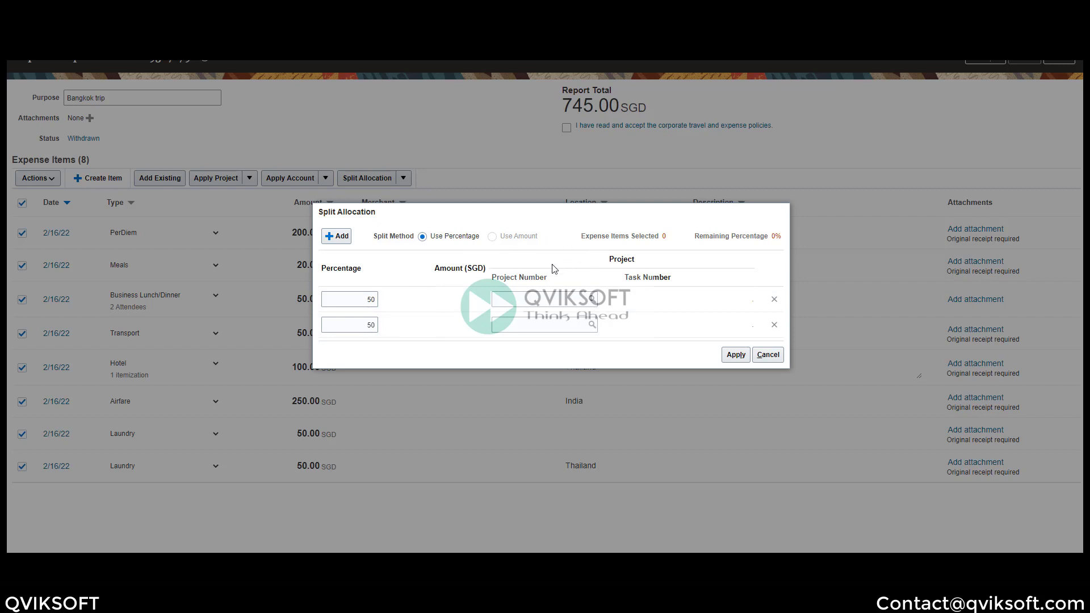
# Cancel the project split and switch to splitting the eight items by account
pyautogui.click(769, 354)
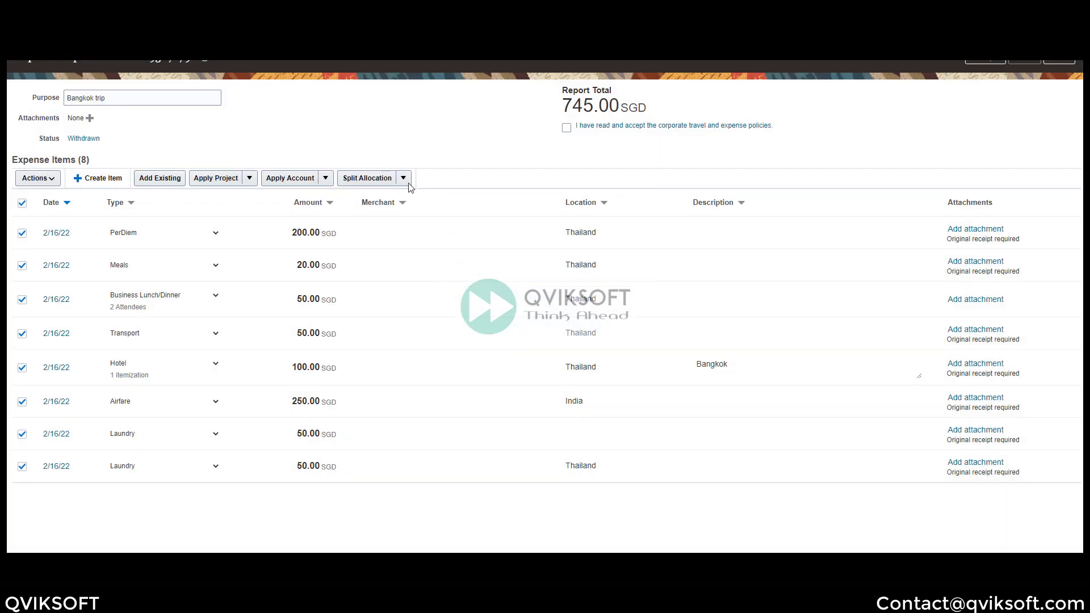
pyautogui.click(404, 180)
pyautogui.press('Escape')
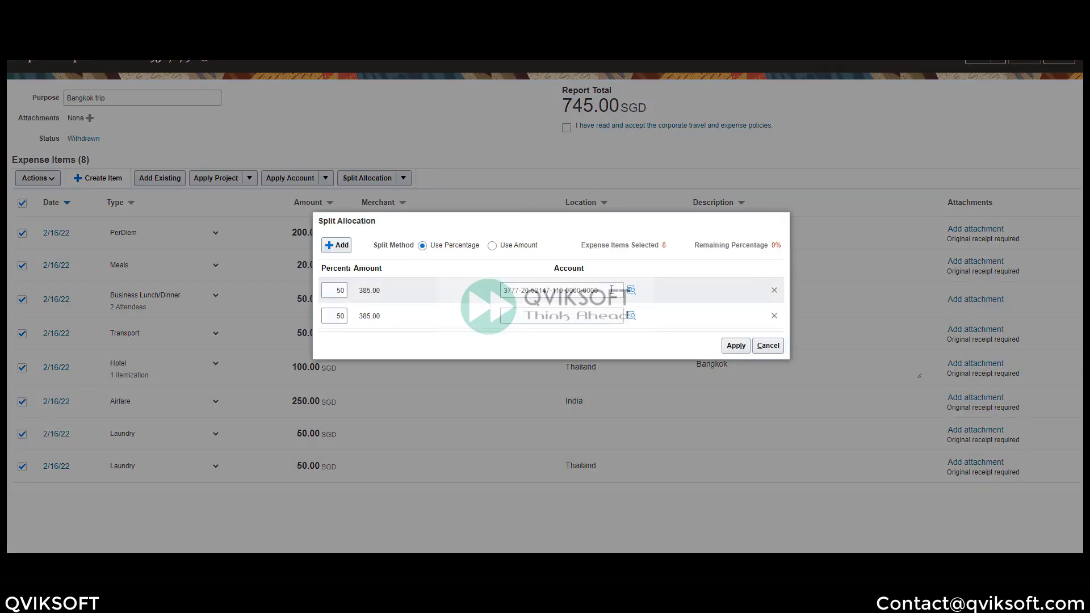
# Inspect the account combination segments on the first 50% split line (385.00 SGD)
pyautogui.click(611, 290)
pyautogui.moveTo(606, 291); pyautogui.dragTo(489, 299)
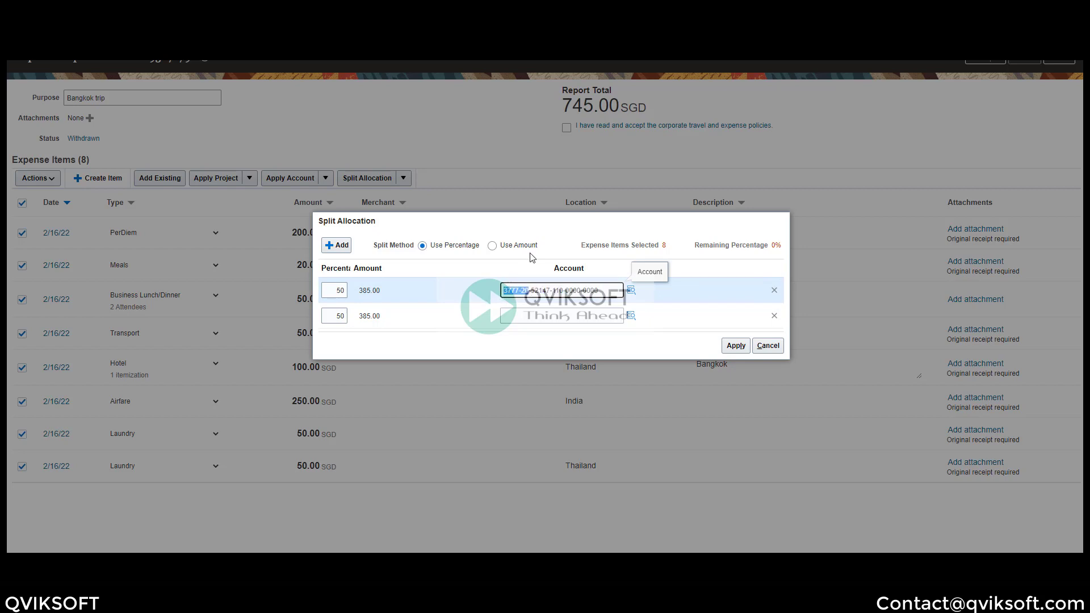
pyautogui.click(557, 227)
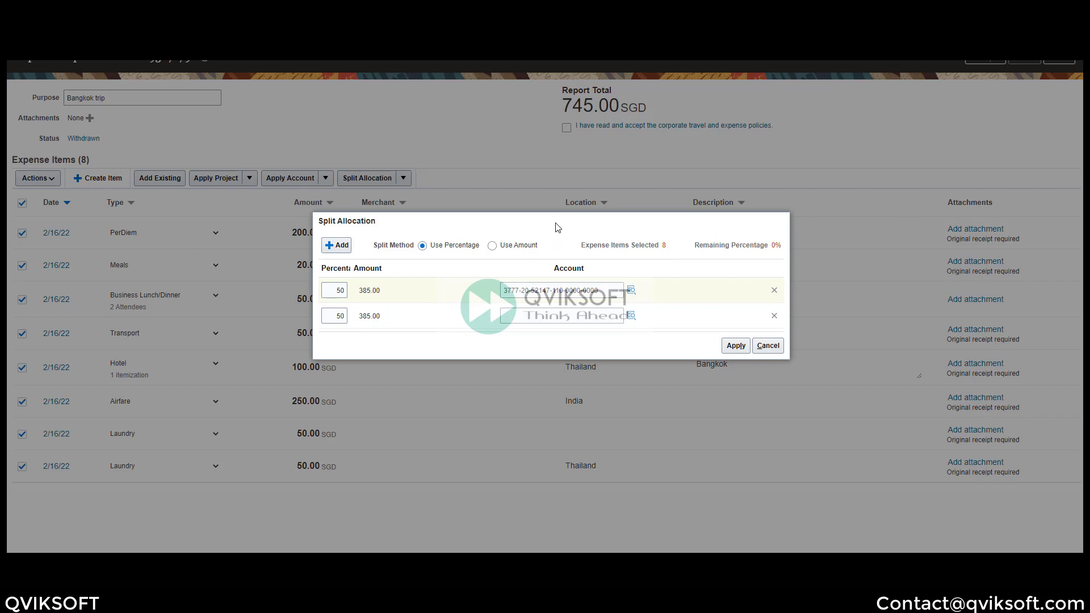
pyautogui.click(530, 289)
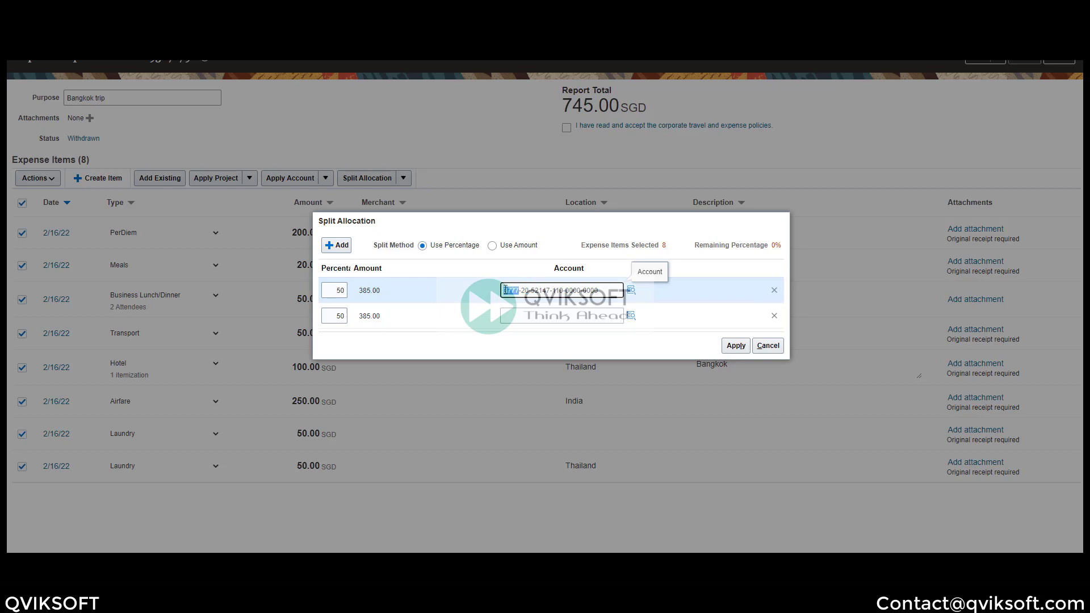
pyautogui.click(520, 290)
pyautogui.moveTo(519, 291); pyautogui.dragTo(501, 291)
pyautogui.click(532, 291)
pyautogui.moveTo(519, 290); pyautogui.dragTo(498, 299)
pyautogui.moveTo(531, 291); pyautogui.dragTo(504, 291)
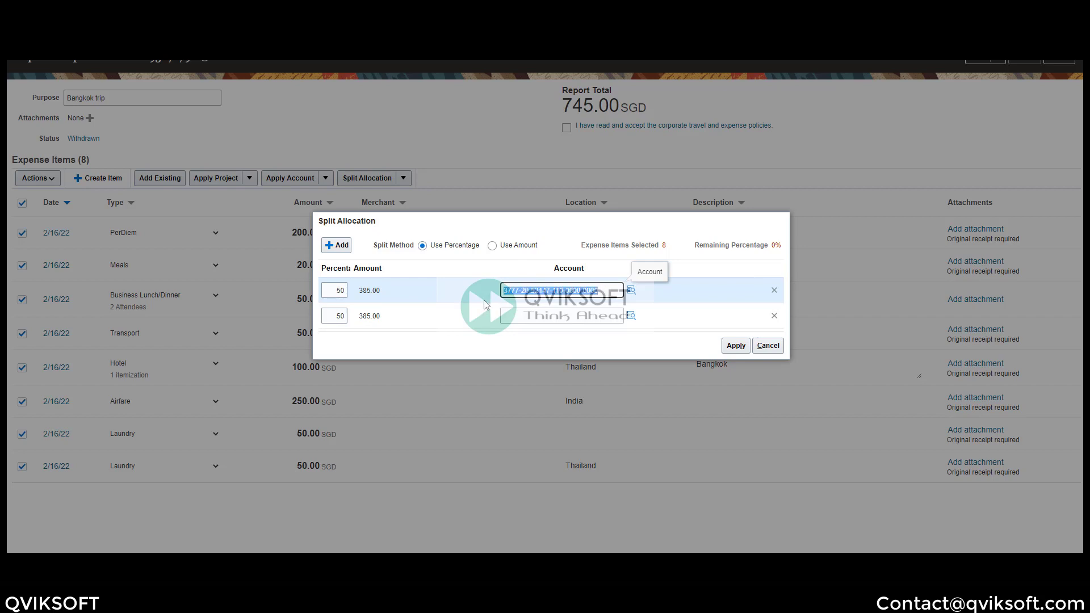
pyautogui.doubleClick(524, 291)
pyautogui.moveTo(498, 293); pyautogui.dragTo(498, 293)
pyautogui.click(522, 290)
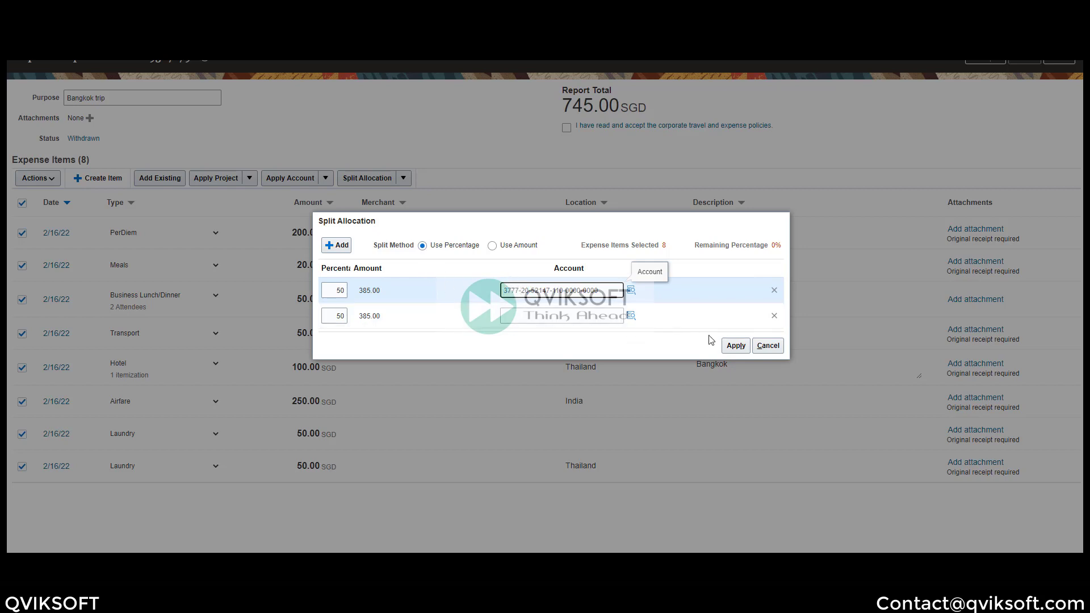
pyautogui.click(85, 191)
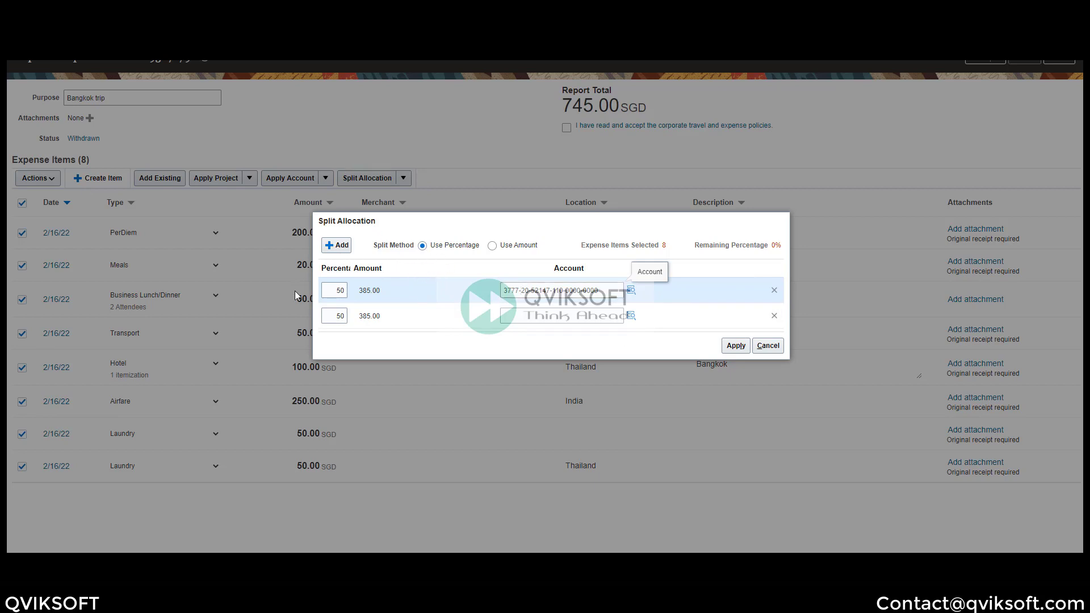
# Switch the split to Use Amount and check both lines' account fields
pyautogui.click(497, 248)
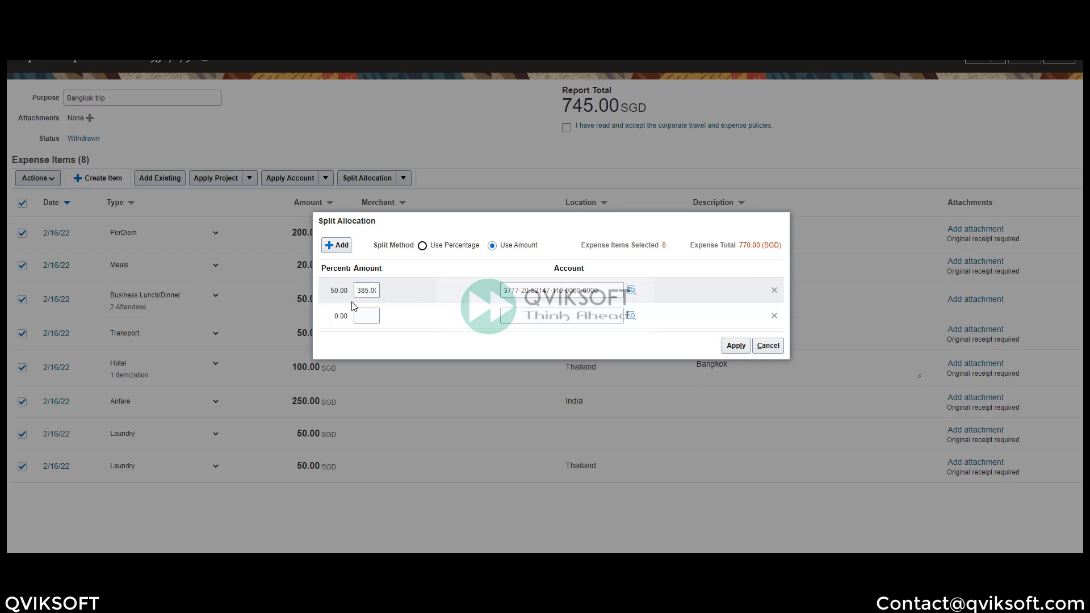
pyautogui.click(585, 291)
pyautogui.click(582, 317)
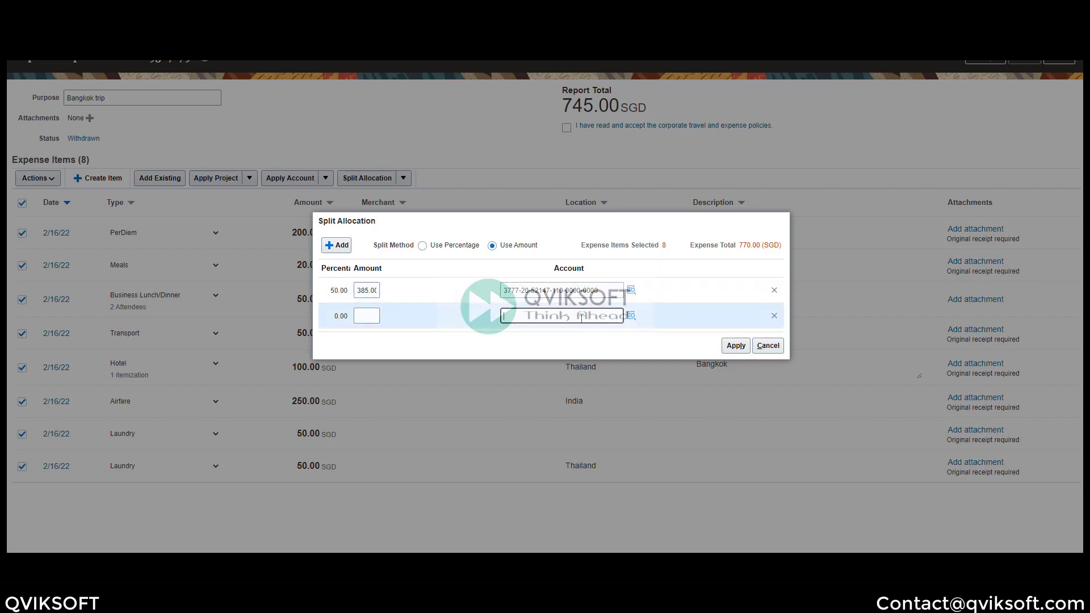
# Discard the split allocation, clear all selections, and select only the PerDiem expense
pyautogui.click(774, 349)
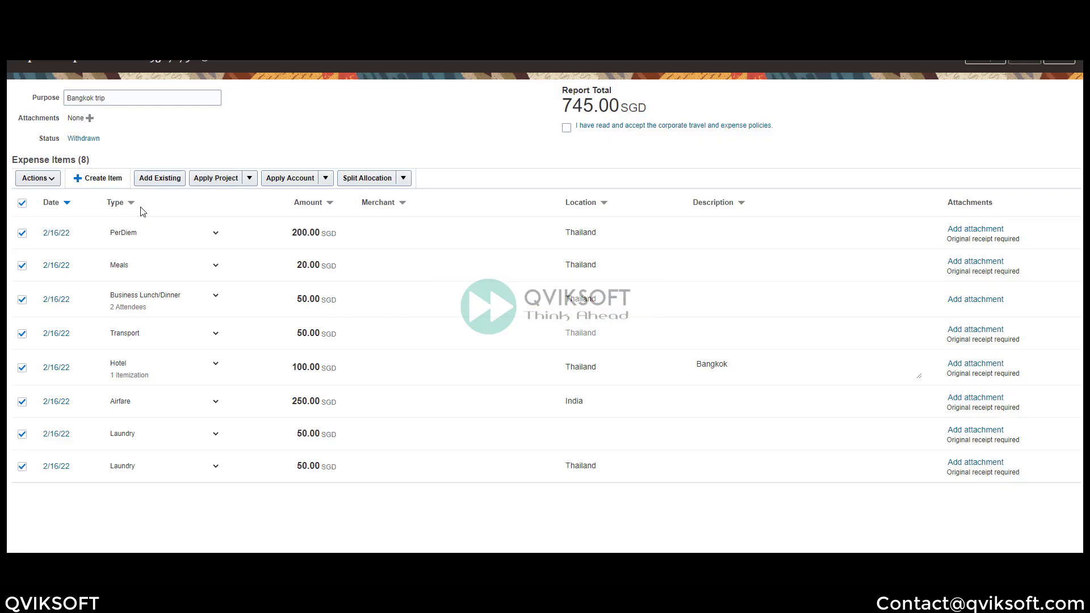
pyautogui.click(22, 203)
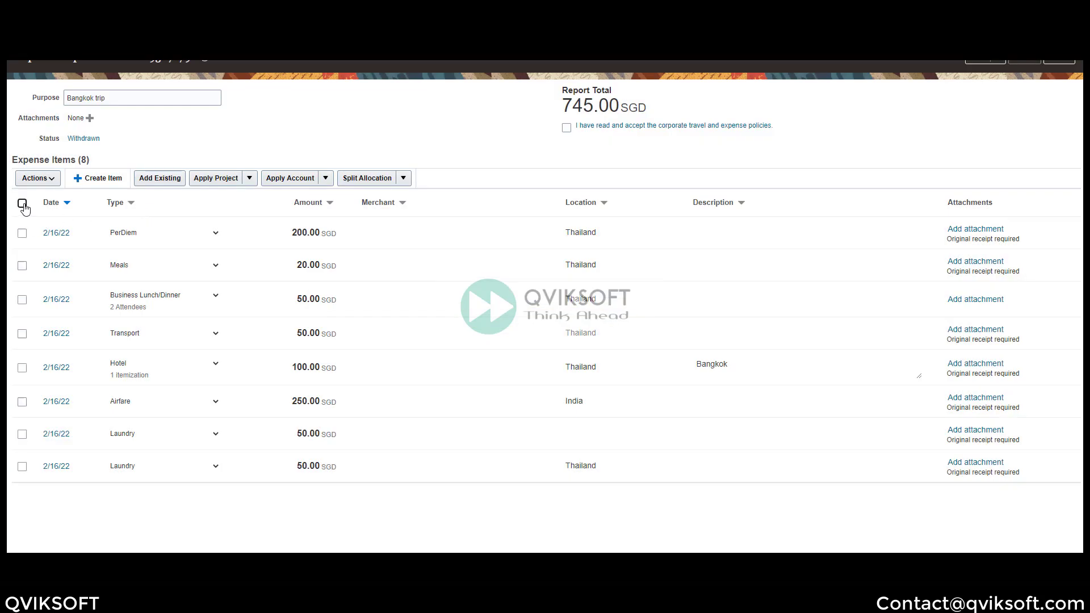
pyautogui.click(22, 233)
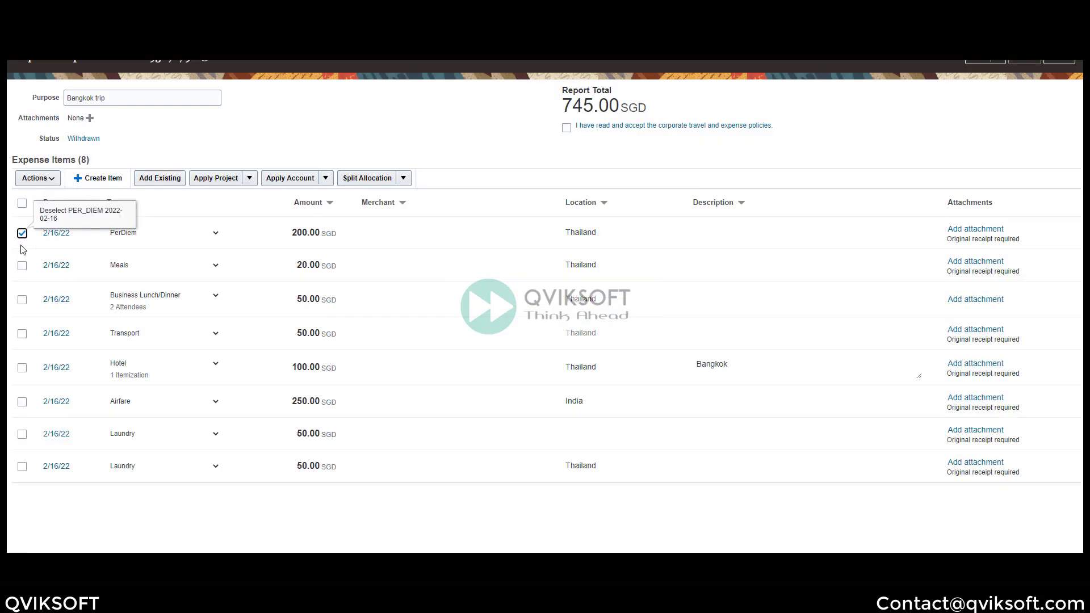
# Split the 200.00 SGD PerDiem item 50/50 by account, pasting the account into the second line, and apply
pyautogui.click(404, 179)
pyautogui.click(389, 198)
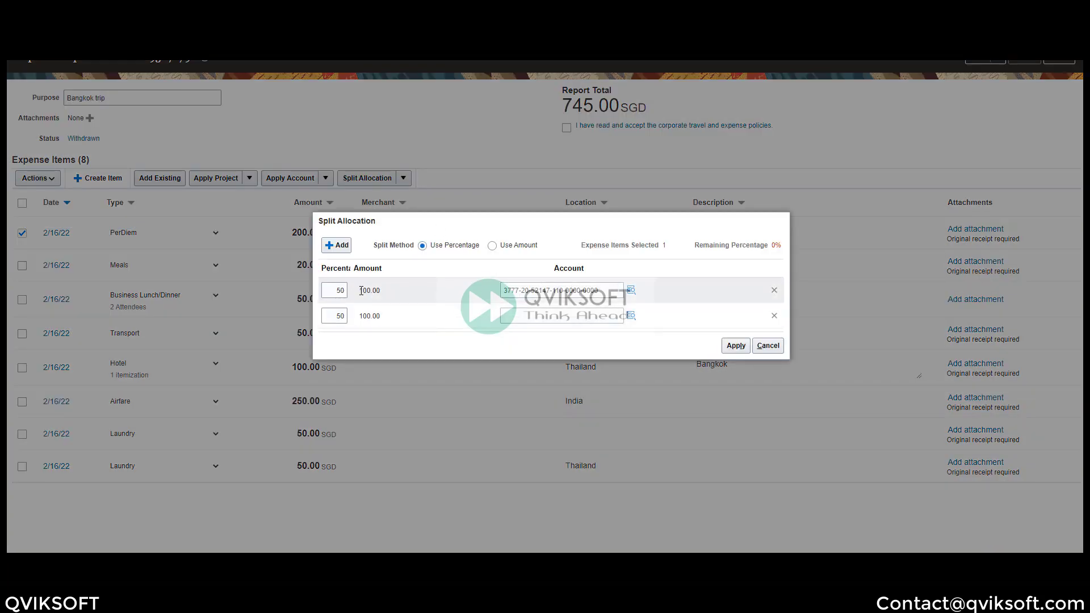
pyautogui.click(776, 348)
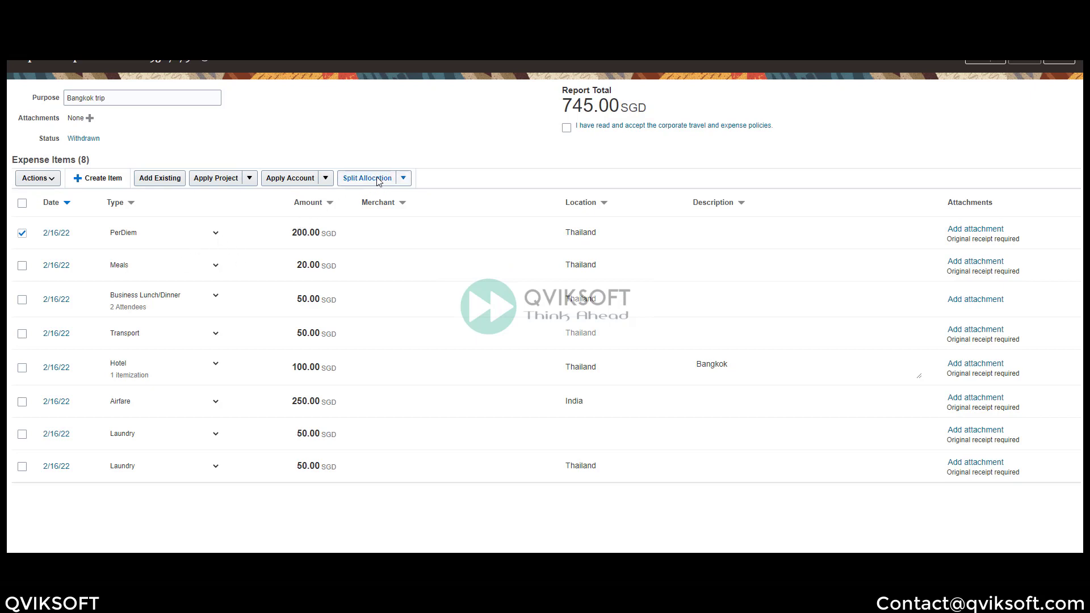
pyautogui.click(404, 183)
pyautogui.click(378, 196)
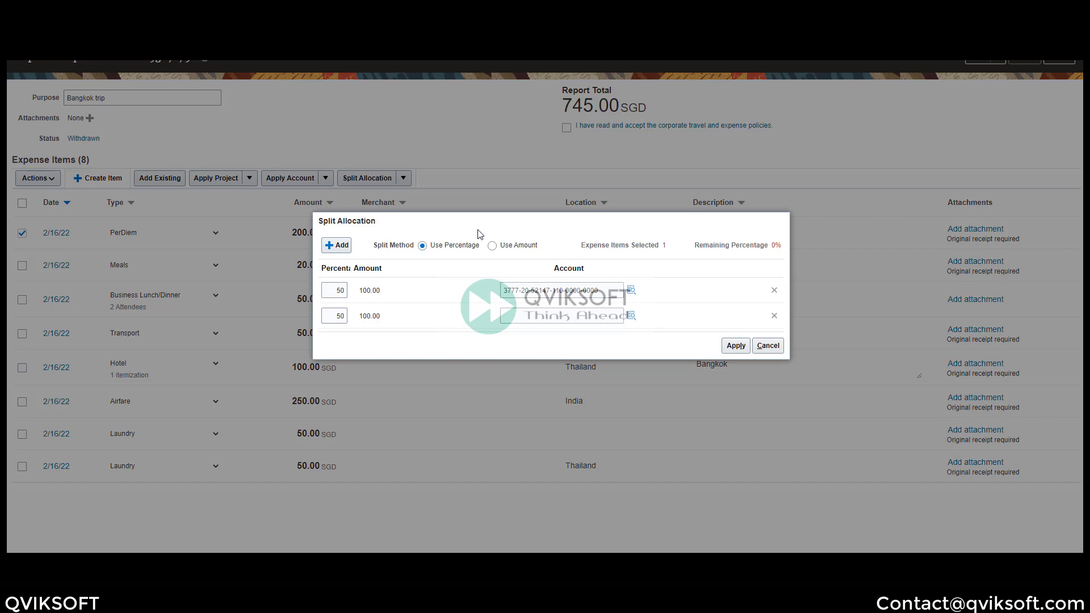
pyautogui.click(521, 291)
pyautogui.hotkey('ctrl', 'c')
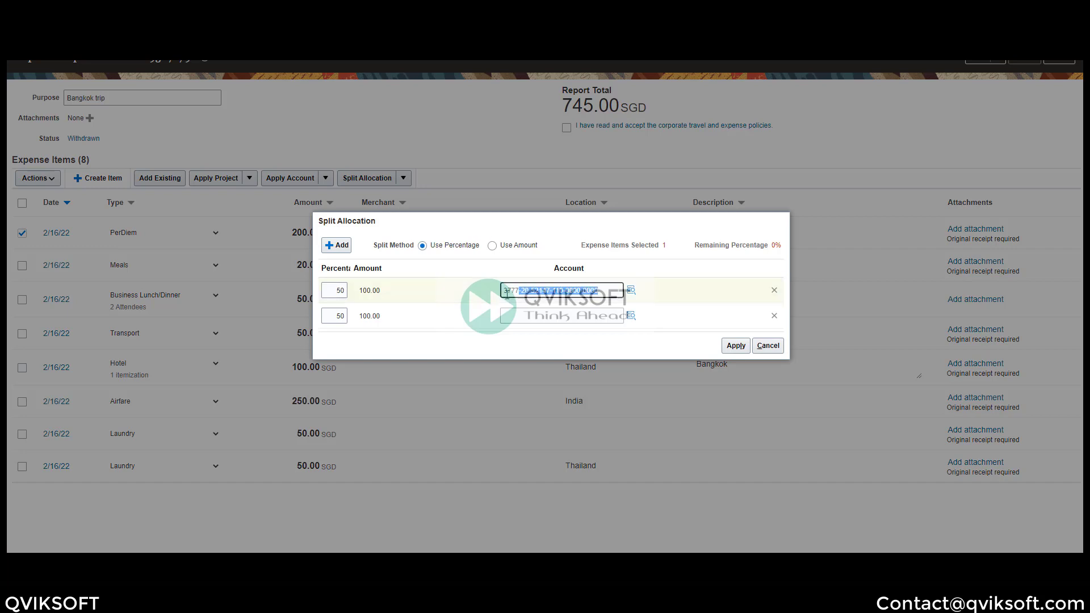
pyautogui.click(533, 321)
pyautogui.hotkey('ctrl', 'v')
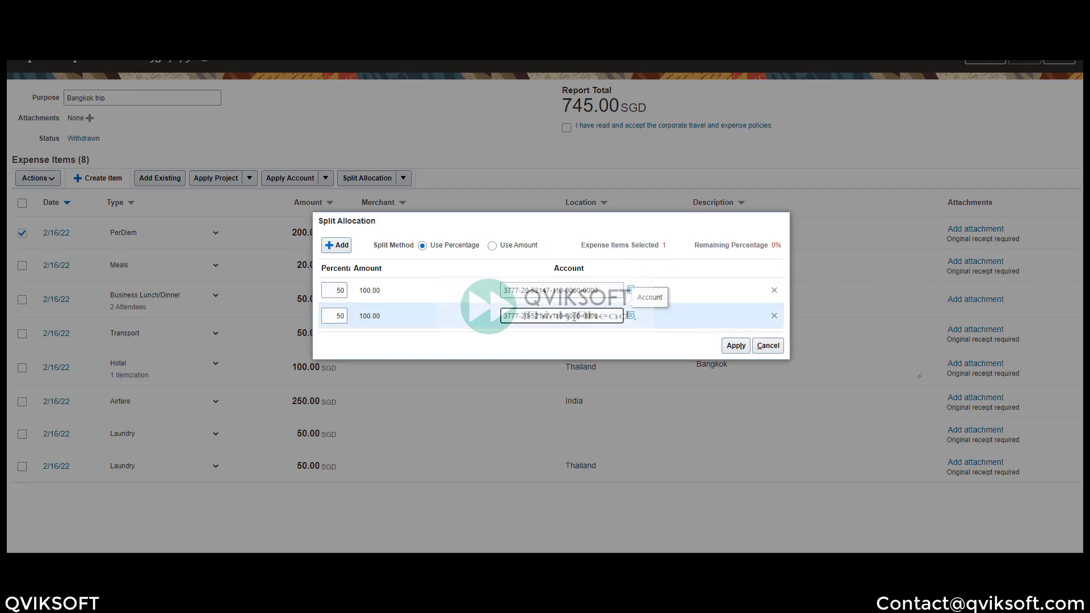
pyautogui.click(722, 354)
pyautogui.click(736, 346)
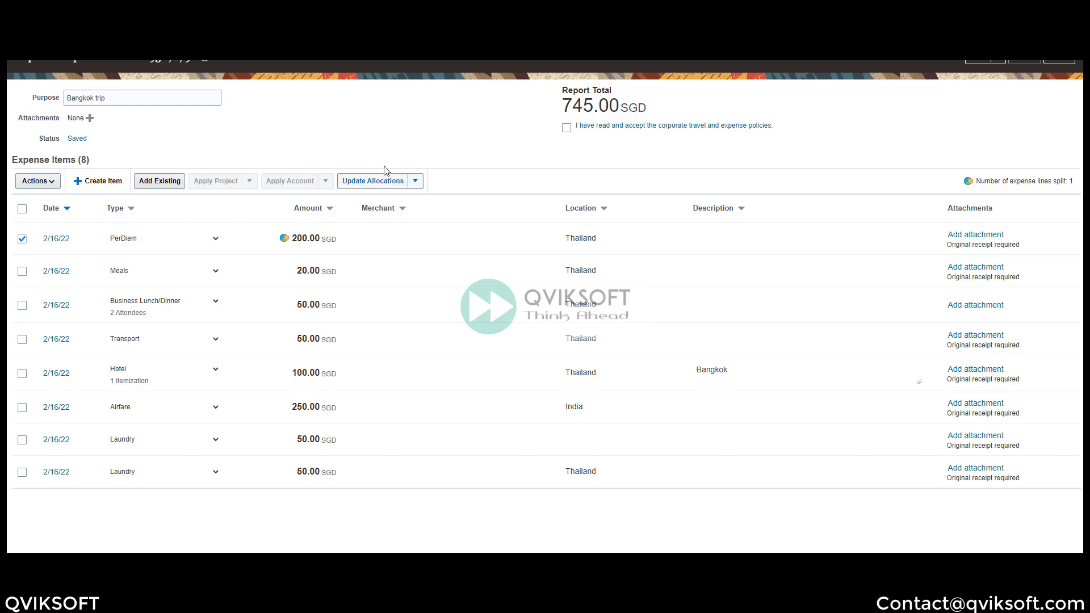
# Add a third line to the PerDiem account split, set 50/25/25 percent (100.00, 50.00, 50.00), and apply
pyautogui.click(415, 181)
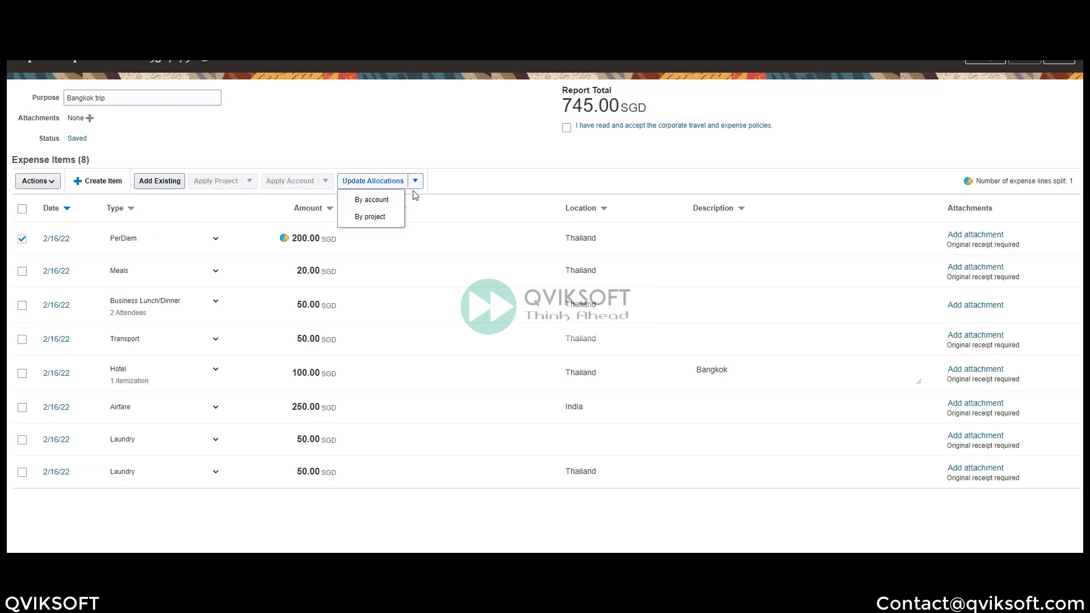
pyautogui.click(375, 200)
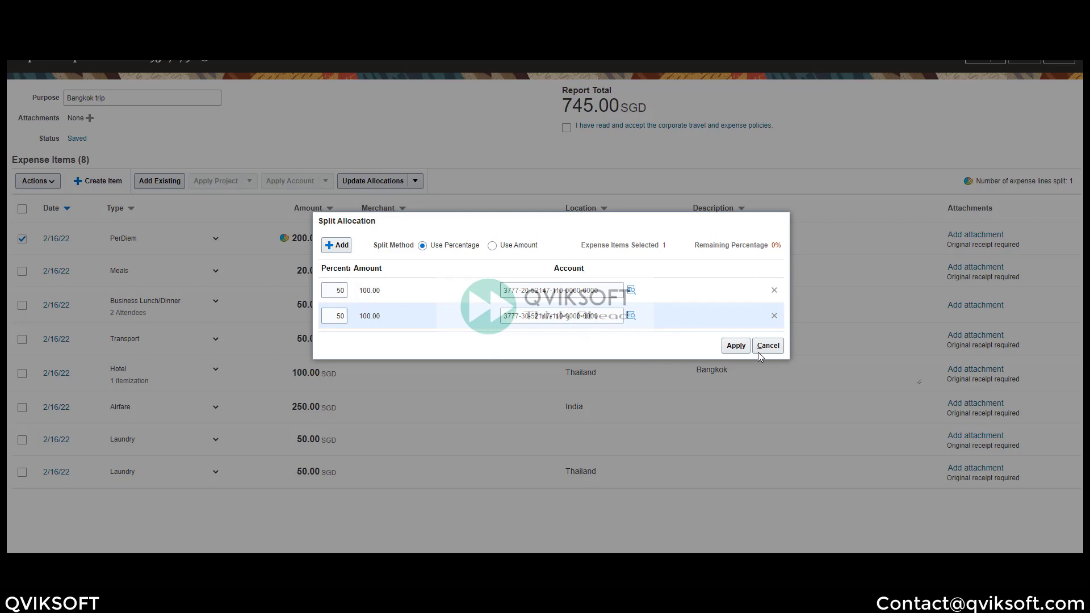
pyautogui.click(339, 247)
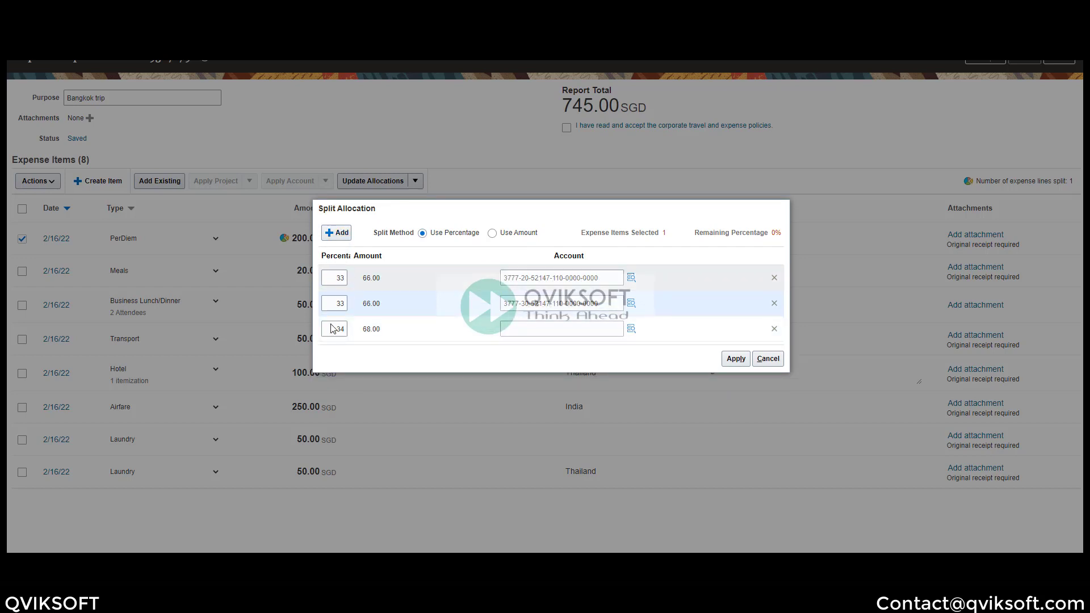
pyautogui.doubleClick(337, 279)
pyautogui.write('50')
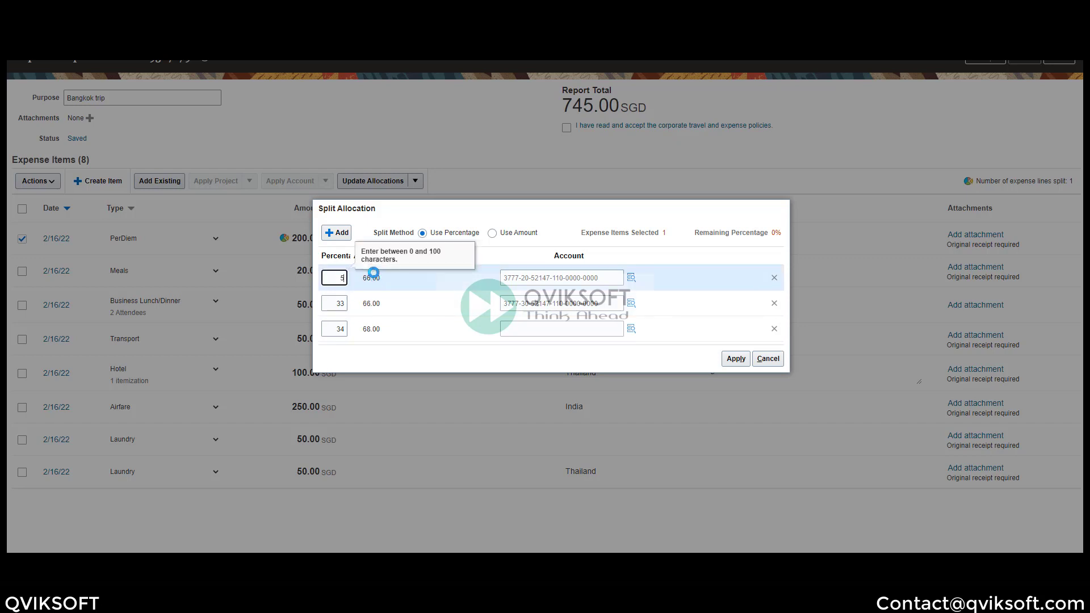
pyautogui.press('Tab')
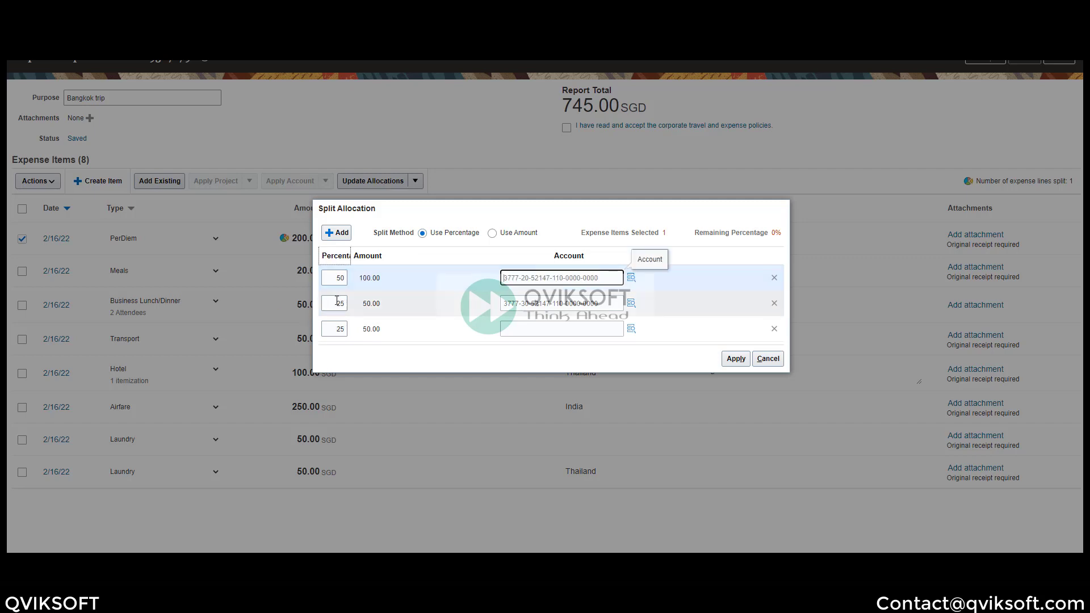
pyautogui.doubleClick(338, 303)
pyautogui.click(336, 329)
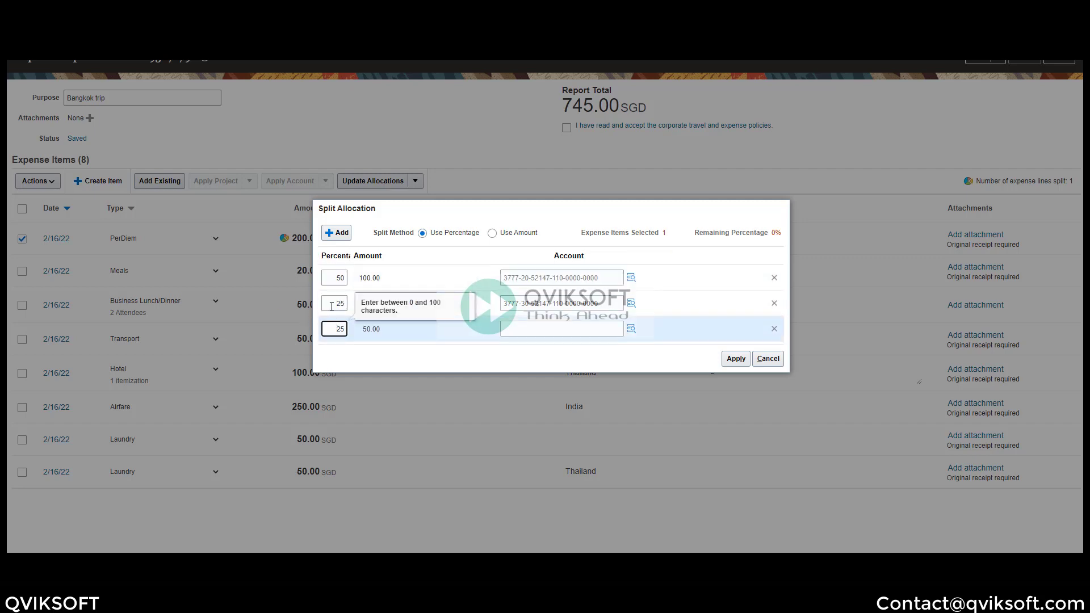
pyautogui.click(768, 358)
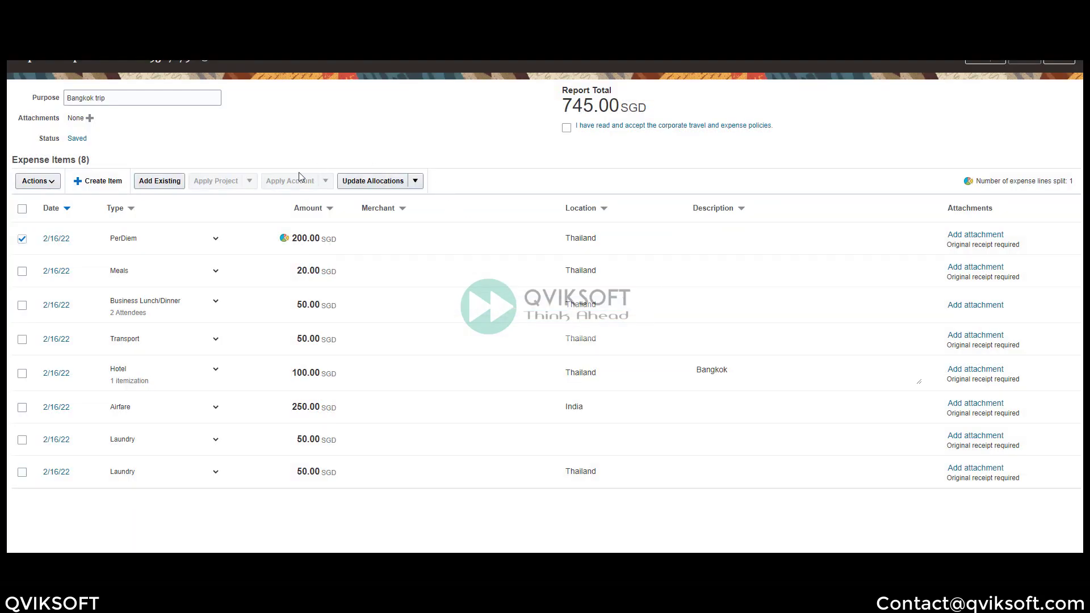
# Save the Bangkok trip report and deselect the PerDiem item
pyautogui.click(974, 61)
pyautogui.click(22, 239)
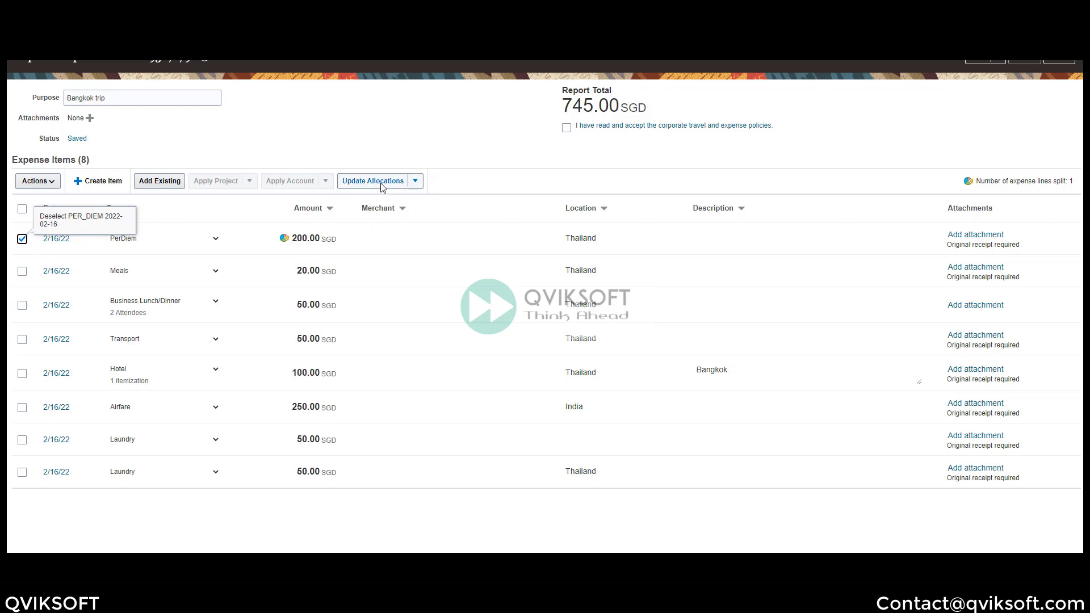
pyautogui.click(22, 239)
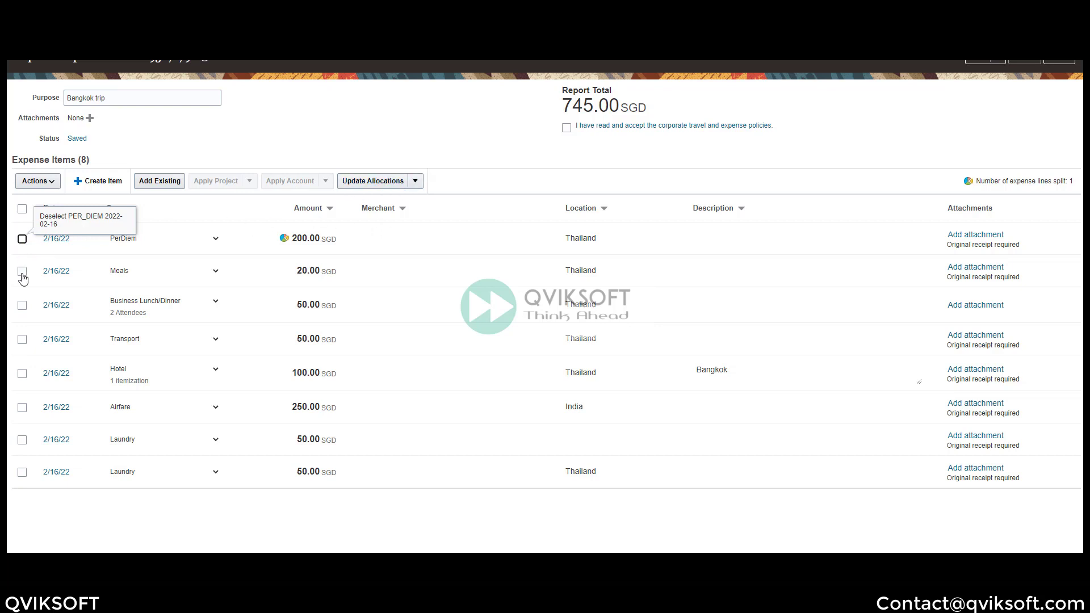
# Select the Meals item and review the projects and account codes available to apply
pyautogui.click(22, 272)
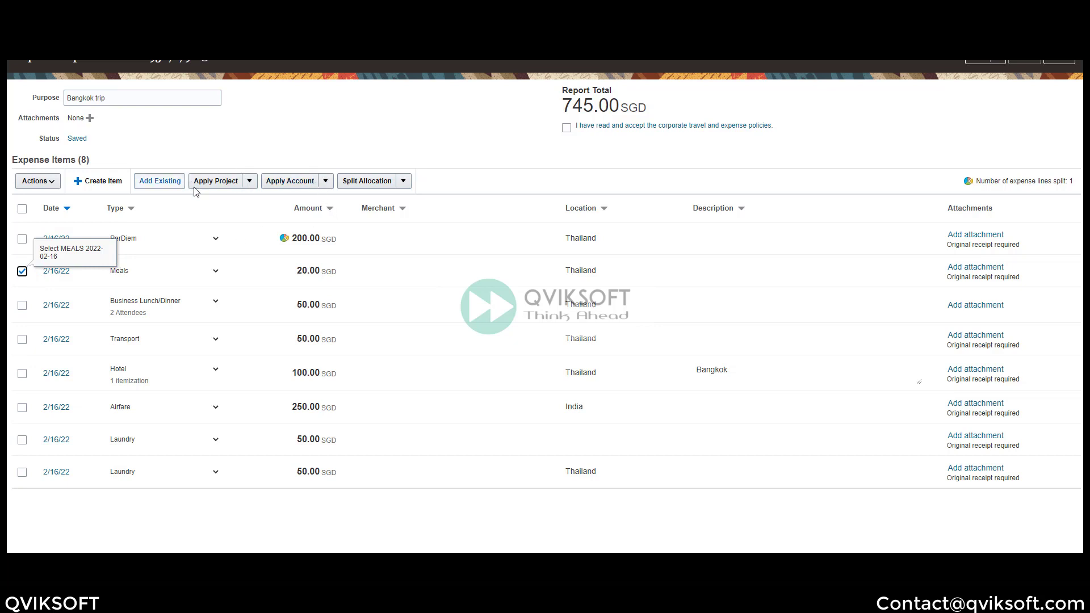
pyautogui.click(249, 182)
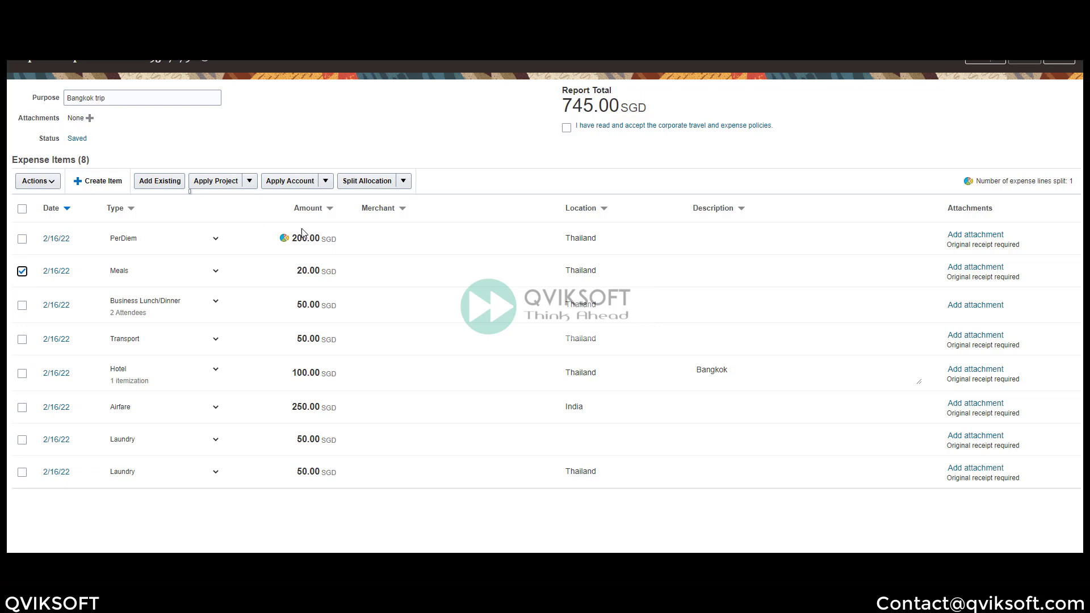
pyautogui.click(324, 181)
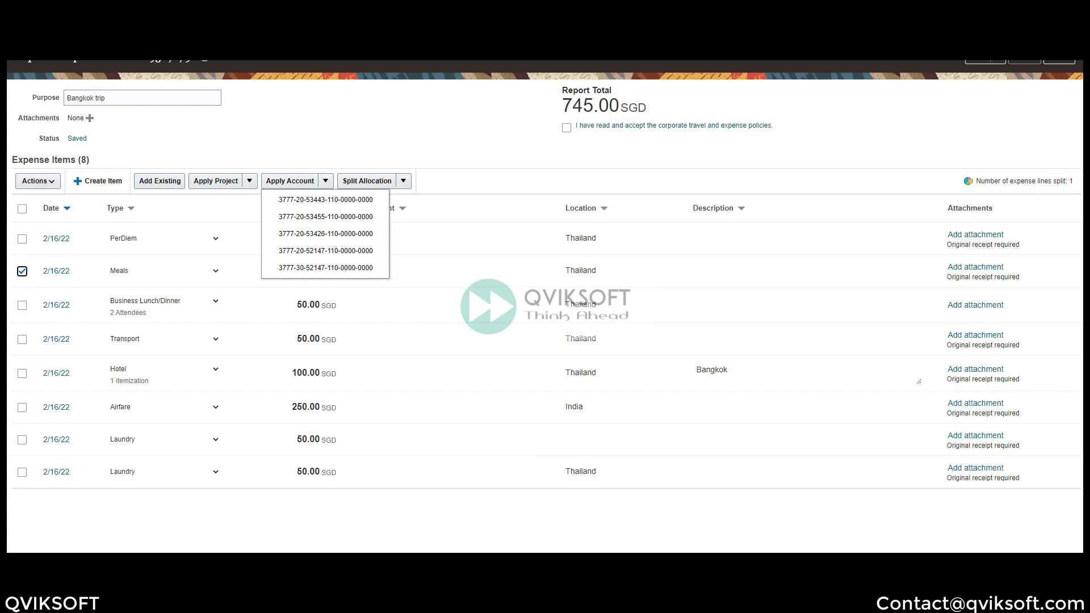
pyautogui.click(21, 234)
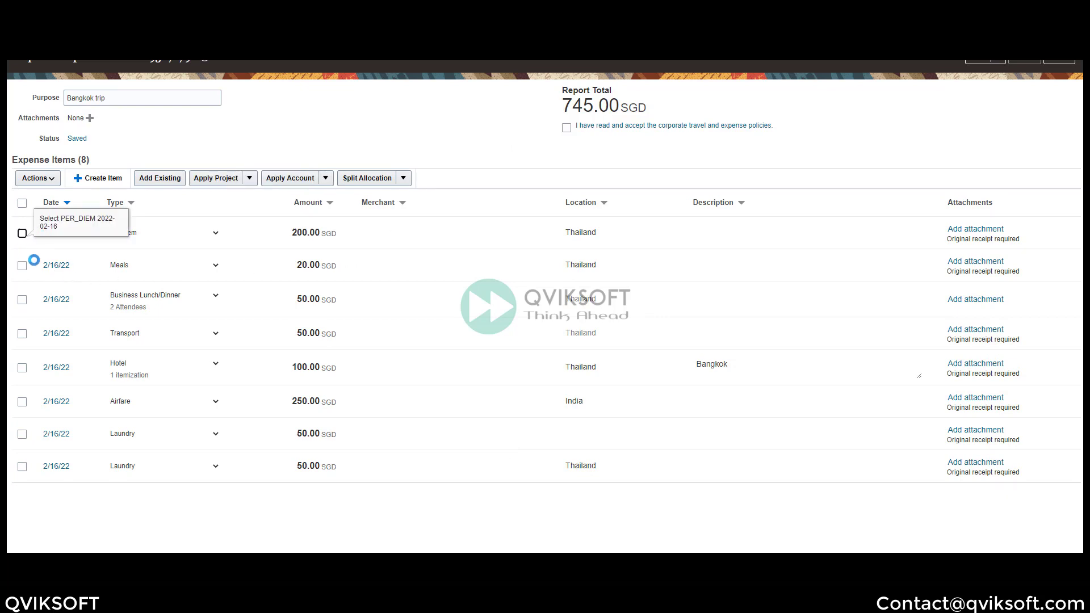
pyautogui.click(22, 265)
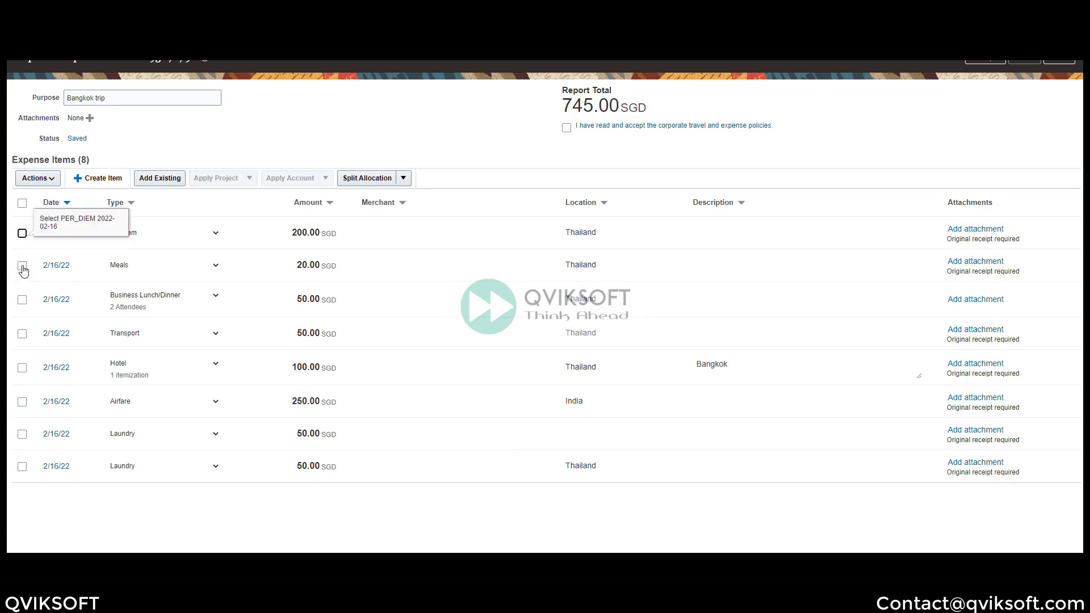
pyautogui.click(22, 300)
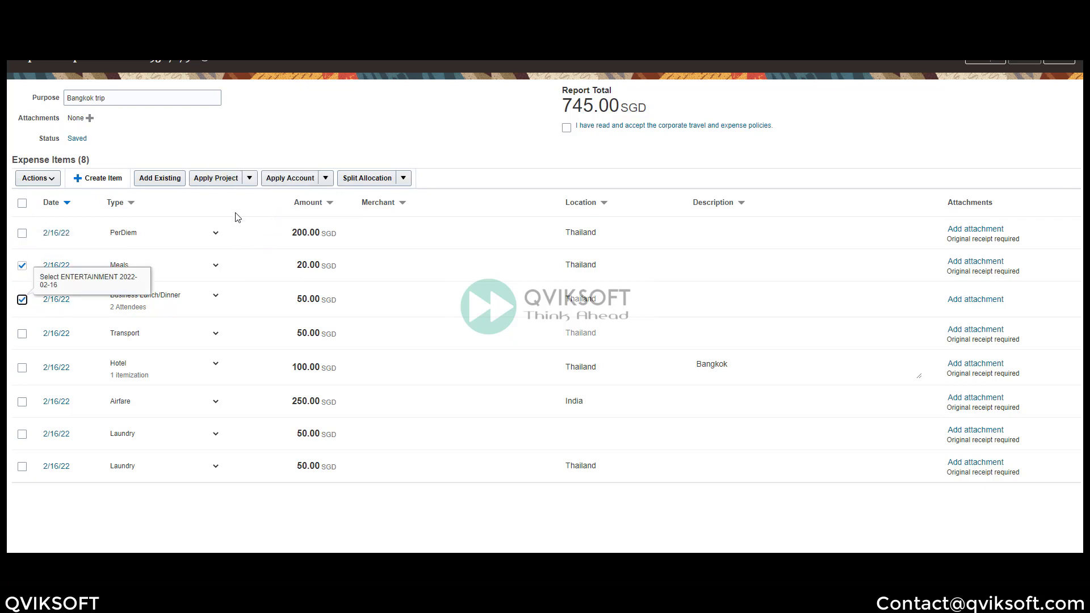
pyautogui.click(325, 177)
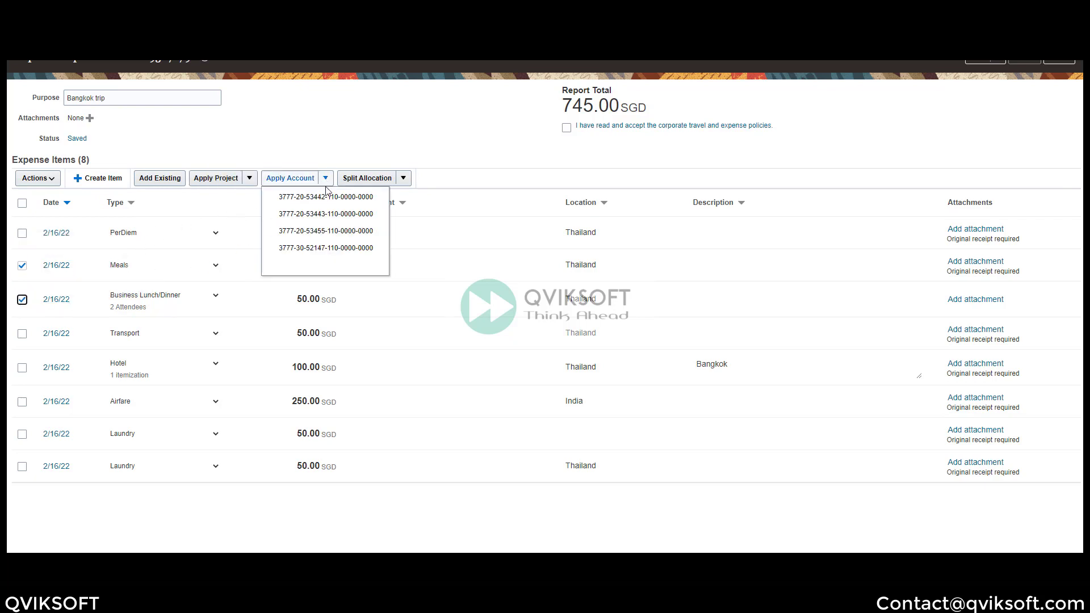
pyautogui.click(327, 249)
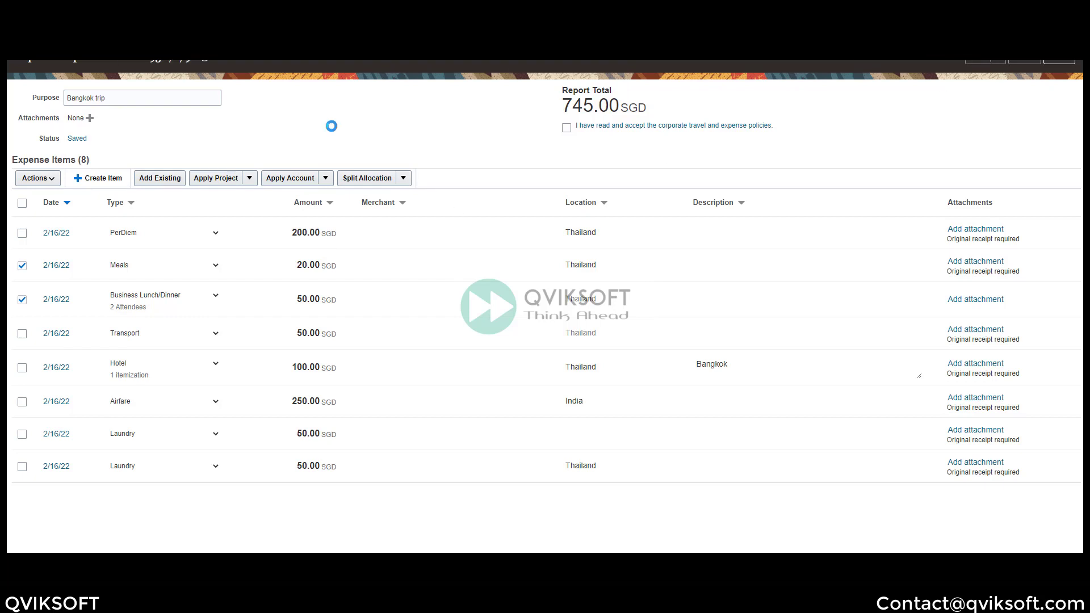
# Open the 50.00 SGD Business Lunch/Dinner item to verify its applied account code
pyautogui.click(61, 302)
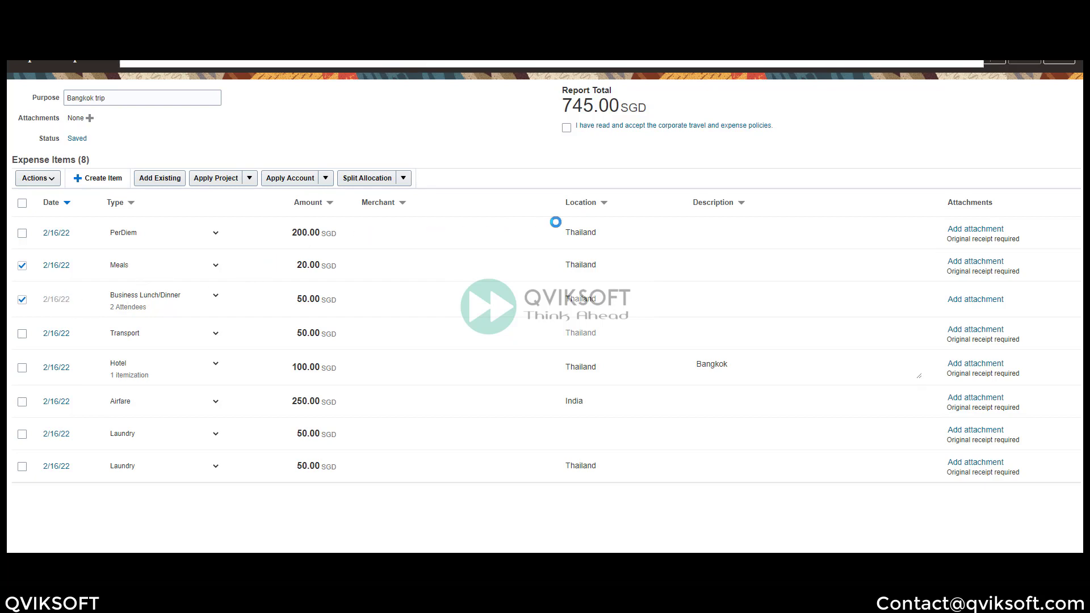
pyautogui.doubleClick(704, 221)
pyautogui.click(255, 225)
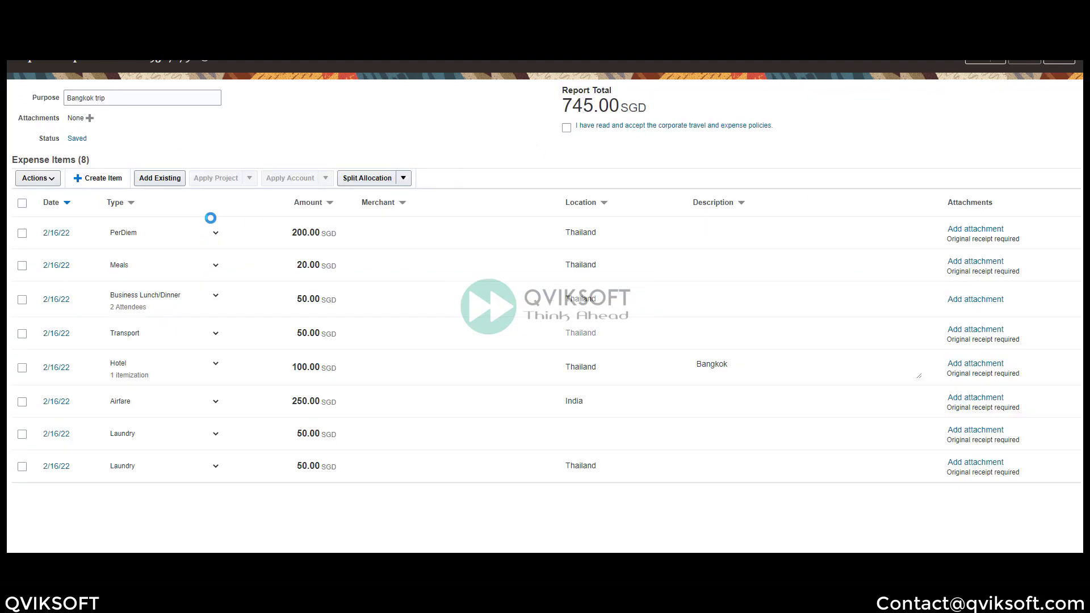
pyautogui.click(62, 265)
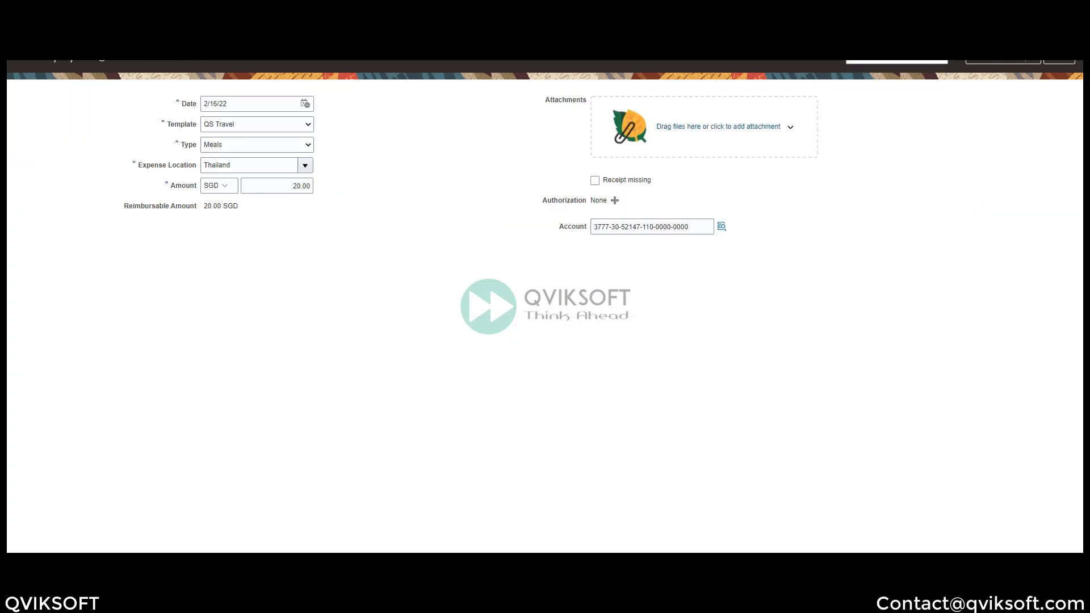
pyautogui.click(1060, 63)
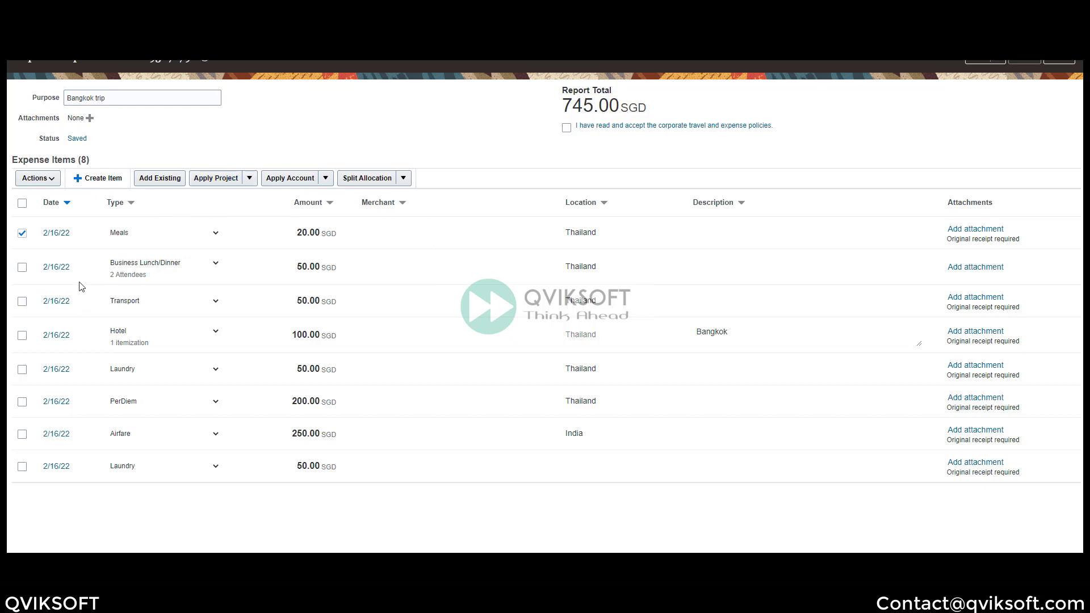
pyautogui.click(56, 270)
pyautogui.click(711, 223)
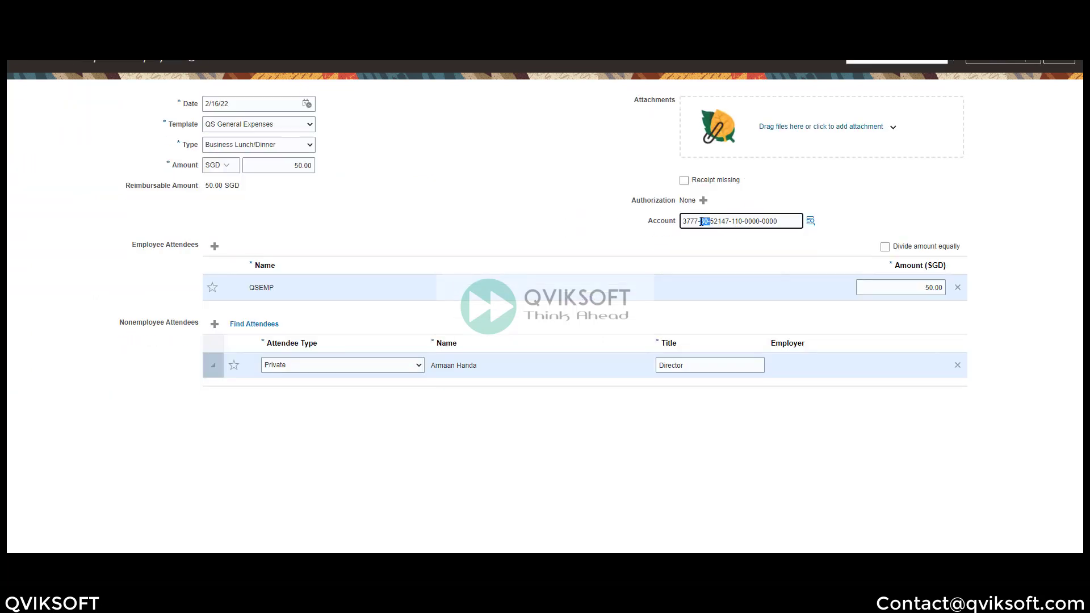
pyautogui.click(494, 159)
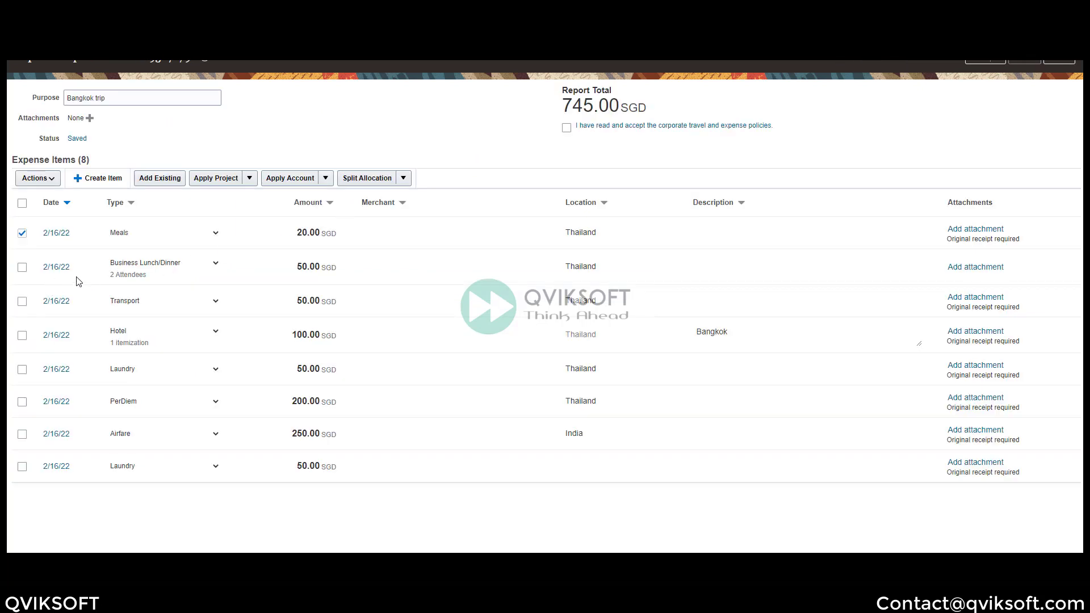
pyautogui.click(23, 267)
pyautogui.click(23, 234)
pyautogui.click(404, 181)
pyautogui.click(389, 200)
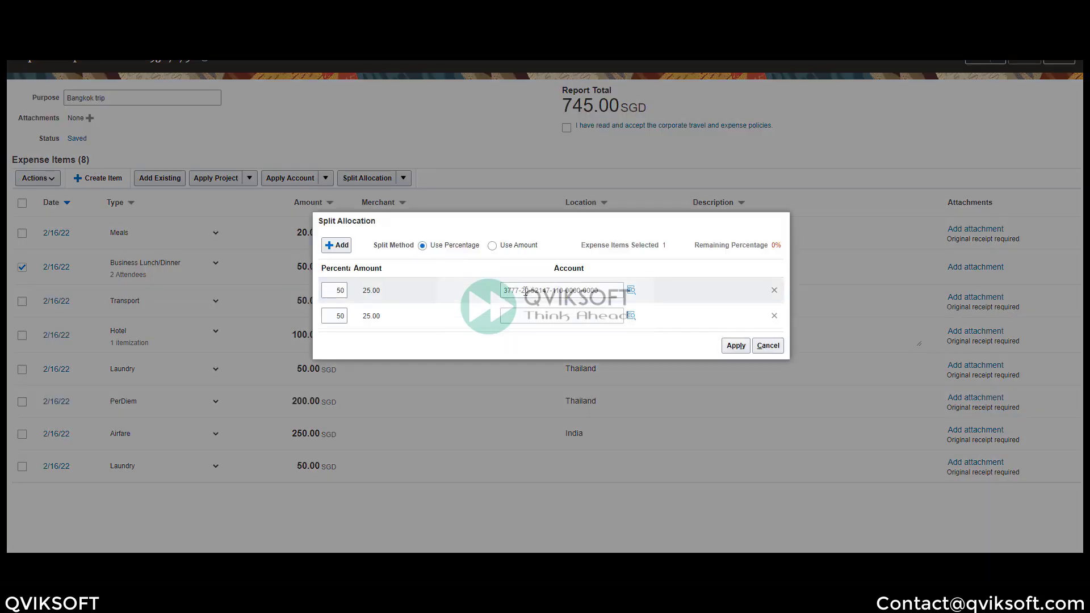
pyautogui.doubleClick(526, 290)
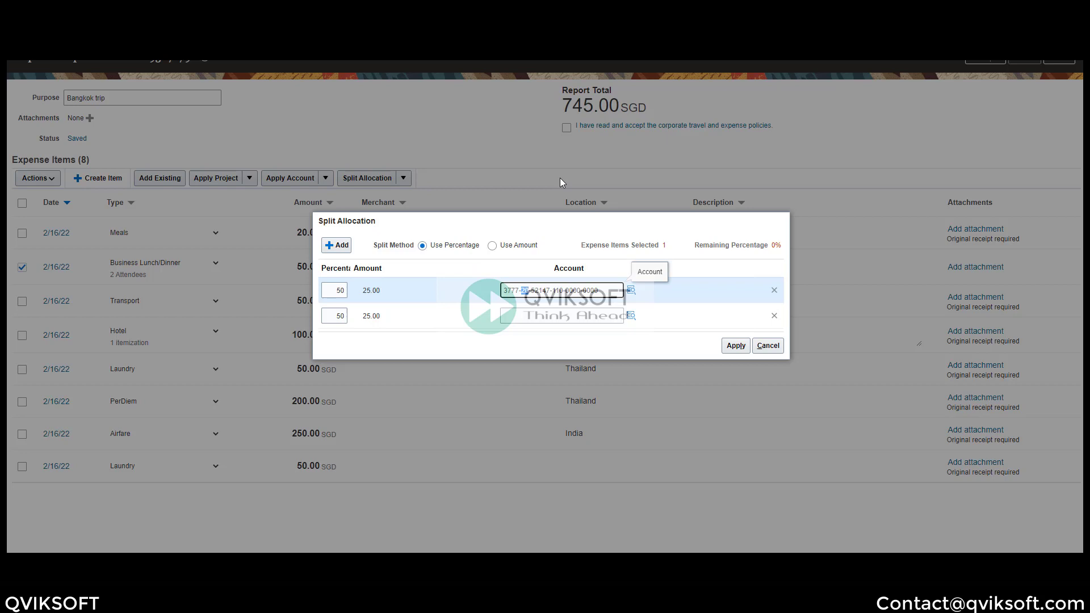
pyautogui.click(528, 291)
pyautogui.click(770, 347)
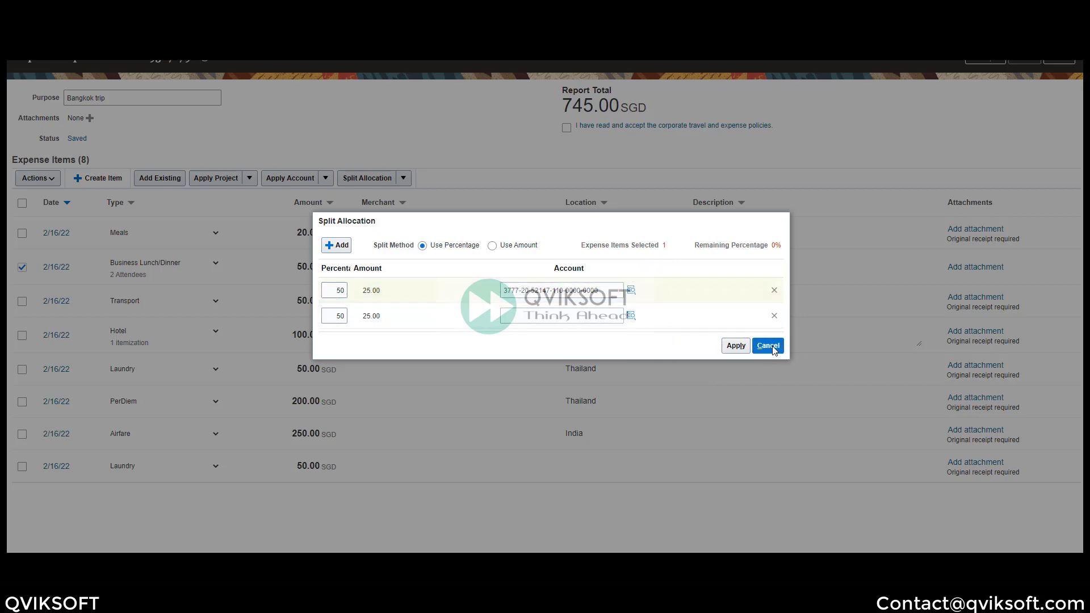